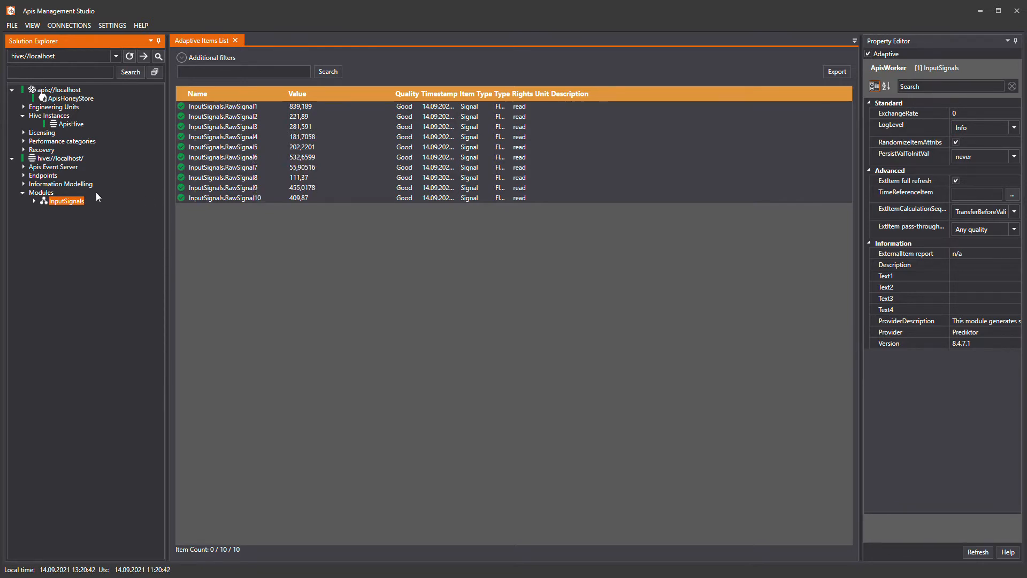
Add an ApisWorker module named FunctionItems to the hive's modules, keeping its default properties.
click(50, 194)
right_click(49, 193)
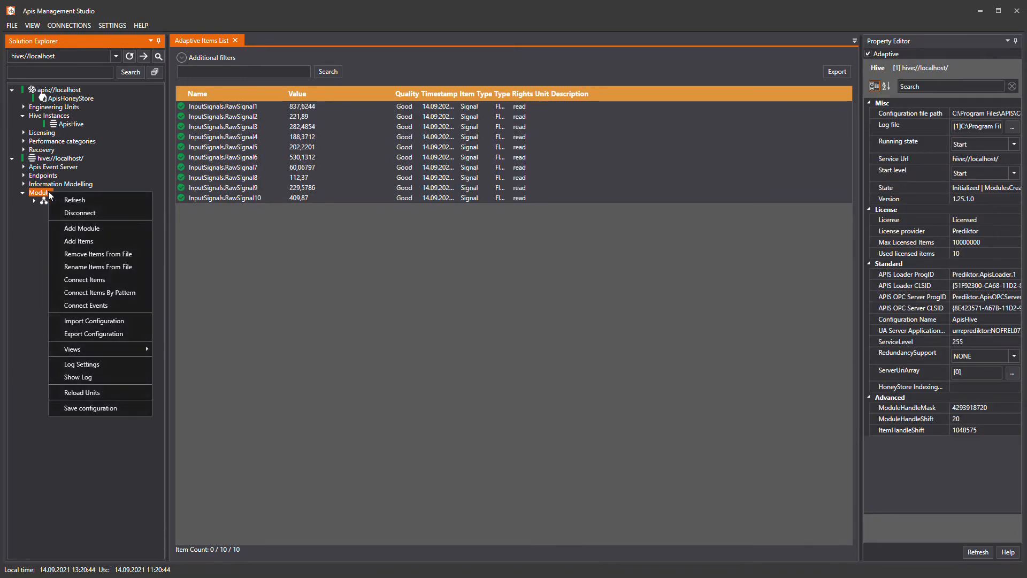
click(78, 229)
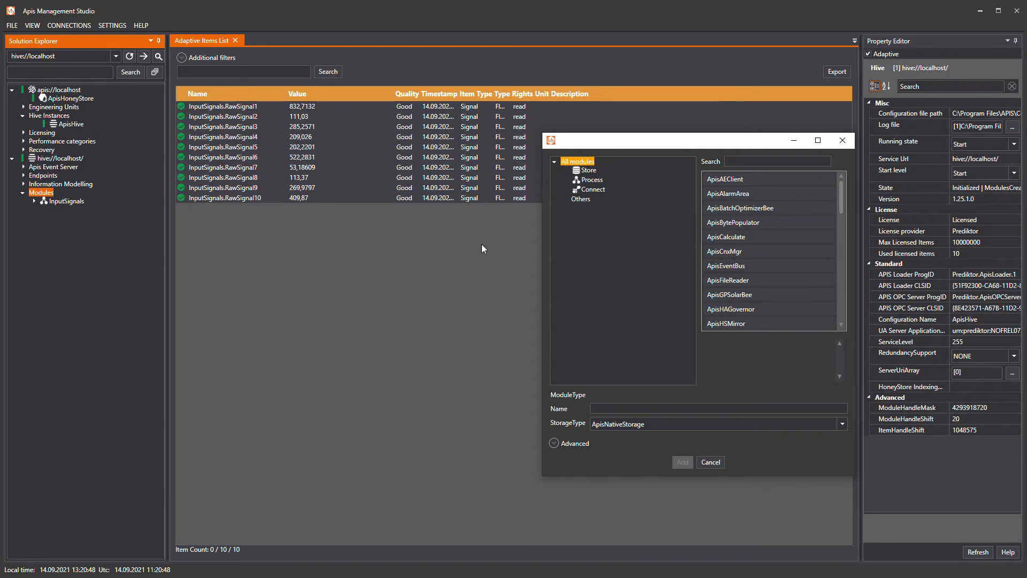
click(747, 308)
scroll(746, 303, down, 6)
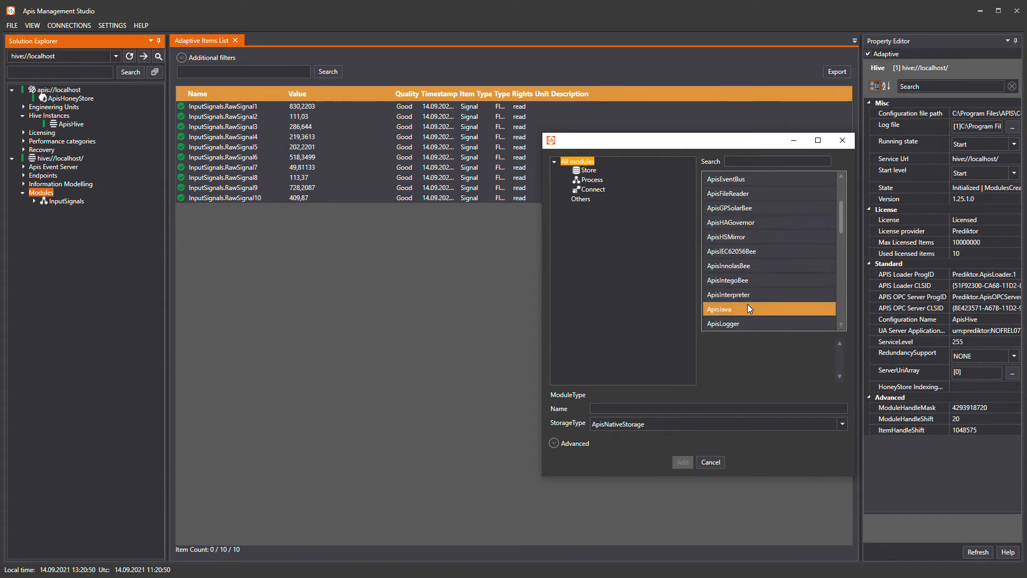
scroll(747, 304, down, 5)
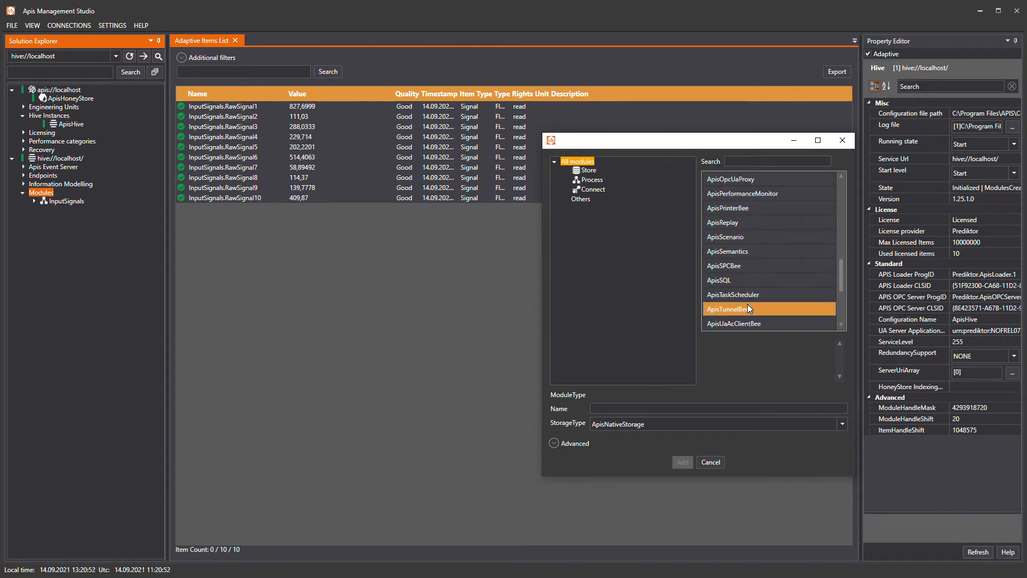
scroll(739, 310, down, 1)
click(740, 309)
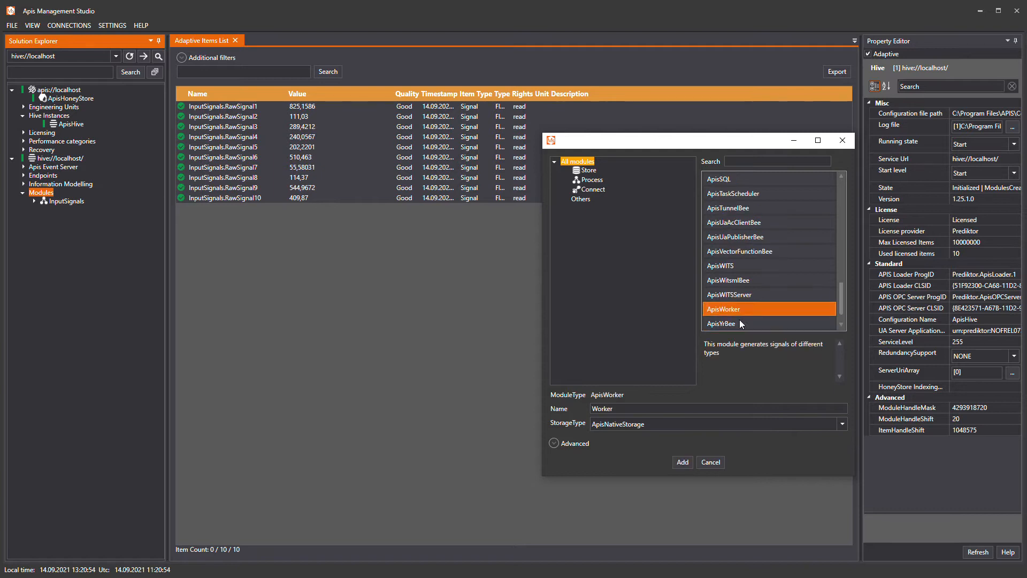
double_click(615, 408)
text(FunctionItems)
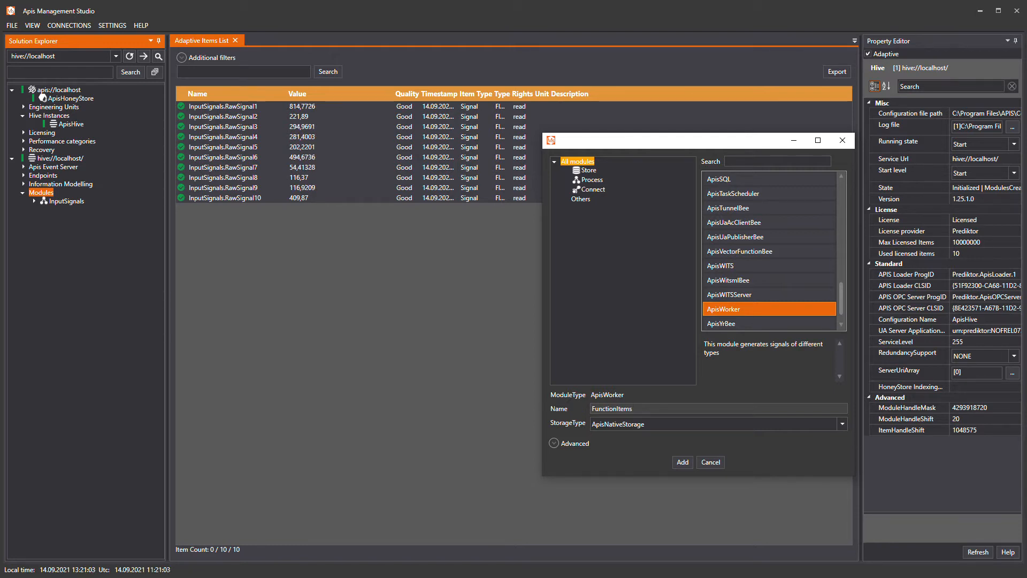
click(678, 464)
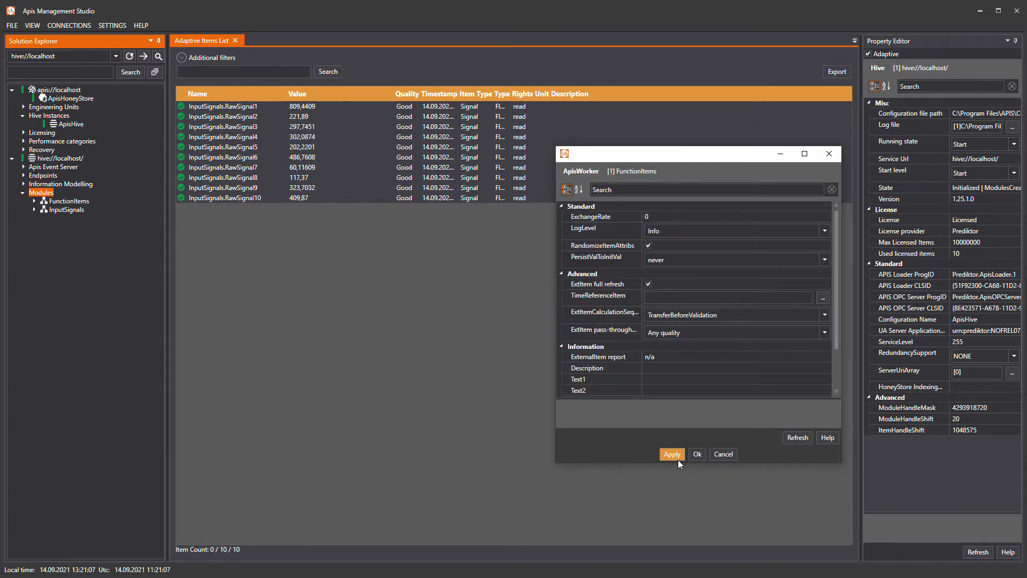
click(698, 453)
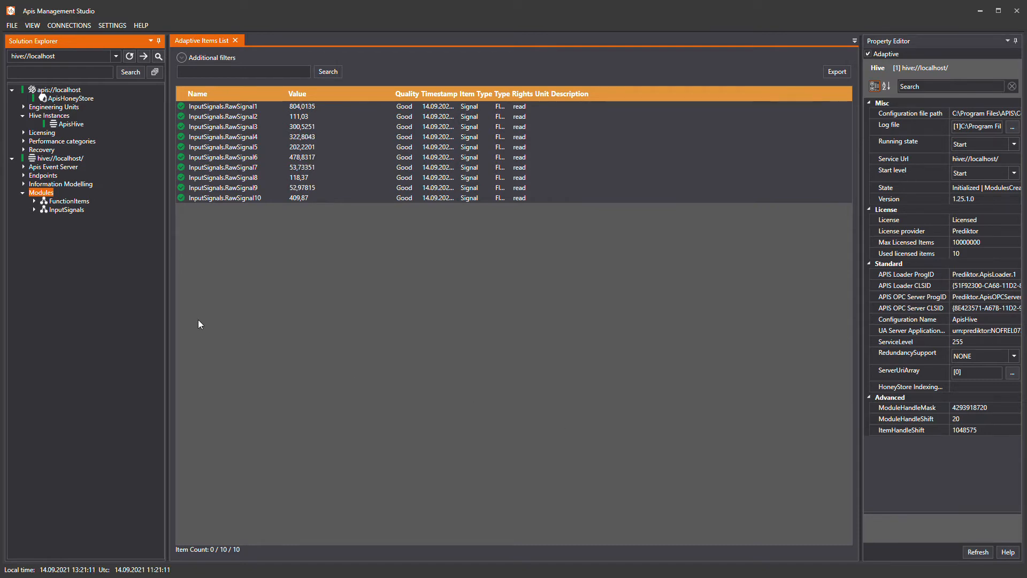
Add five items of type Function item to the FunctionItems module, with the default naming and start index 1.
click(70, 201)
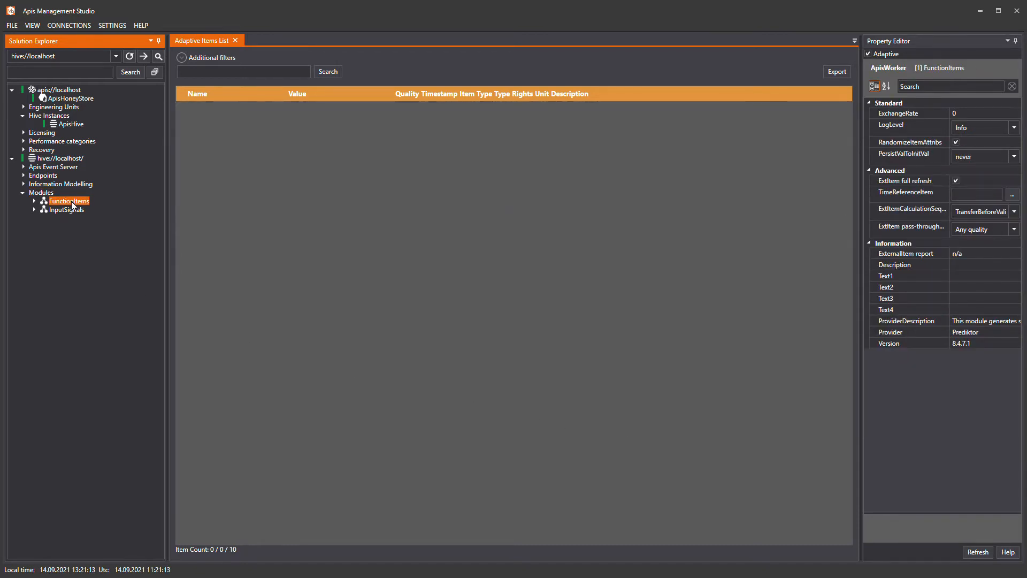
right_click(72, 201)
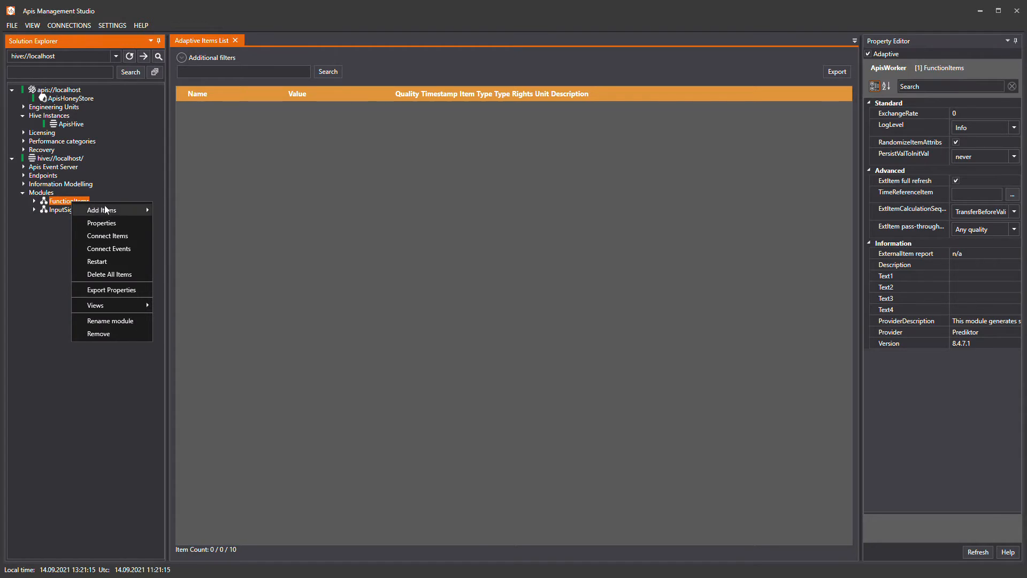
mouse_move(109, 212)
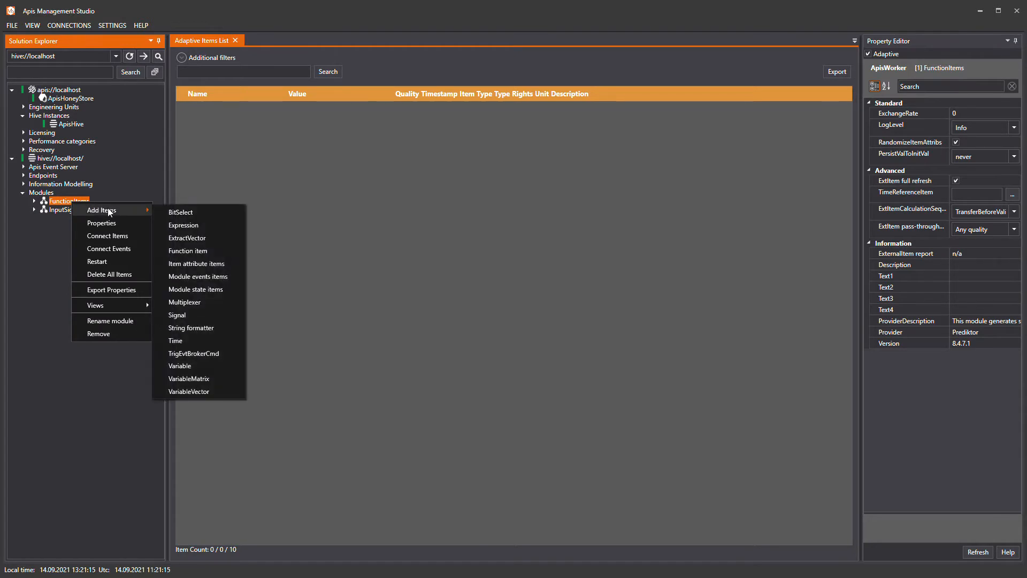
click(206, 251)
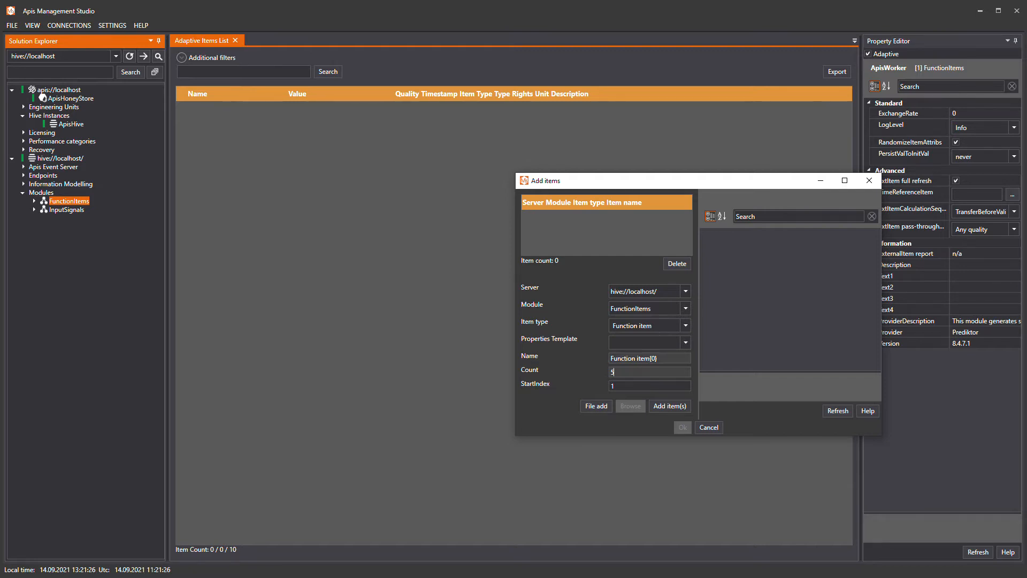
click(663, 407)
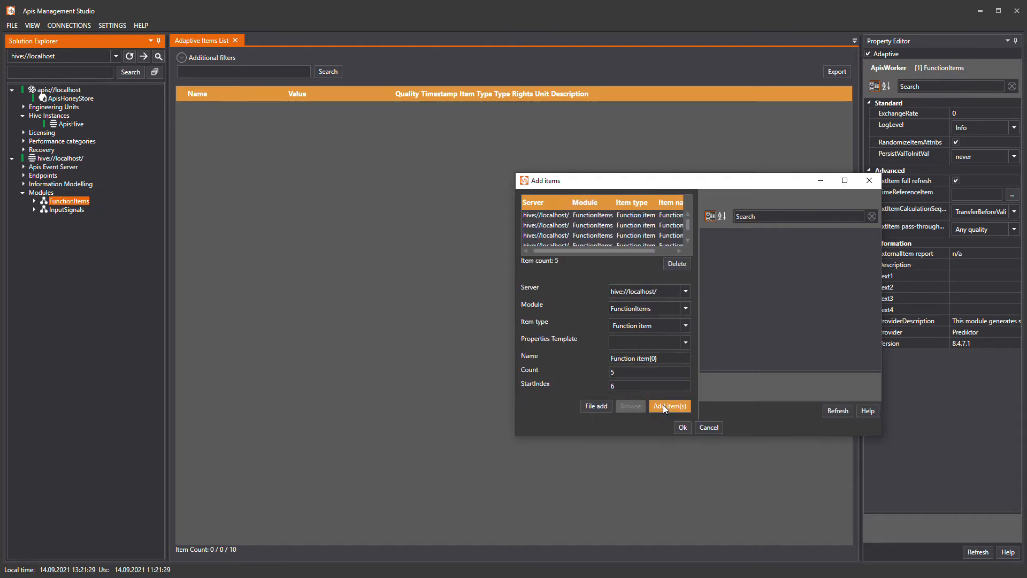
click(680, 431)
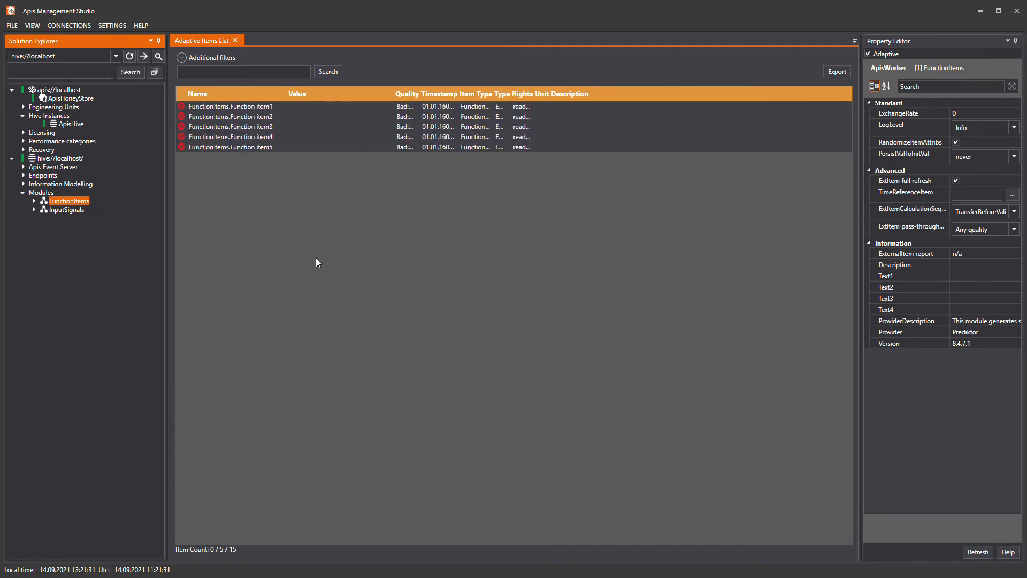
Open the expression editor for Function item1 and browse all available items with the name filter *.
click(261, 106)
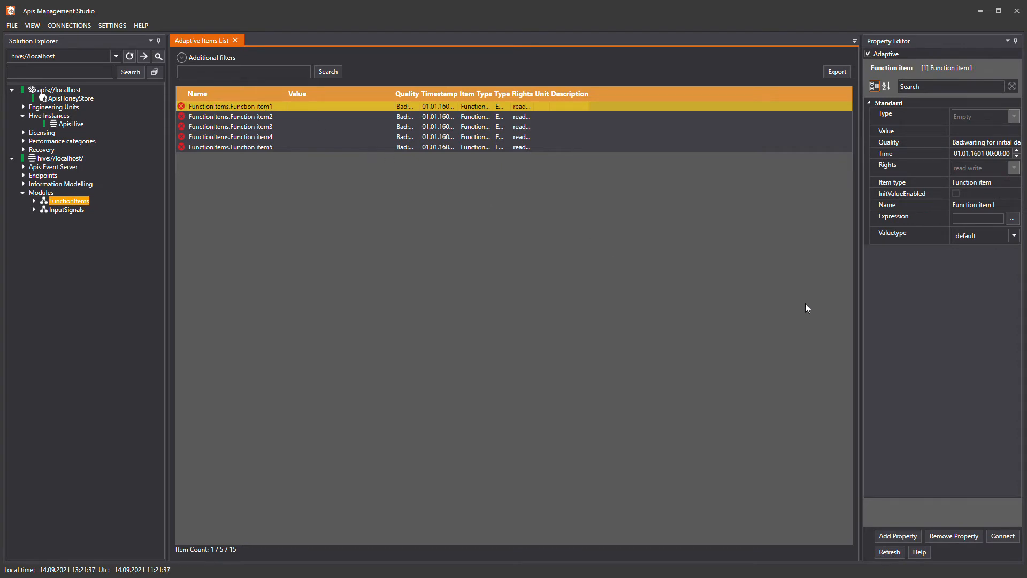
drag(858, 310, 786, 311)
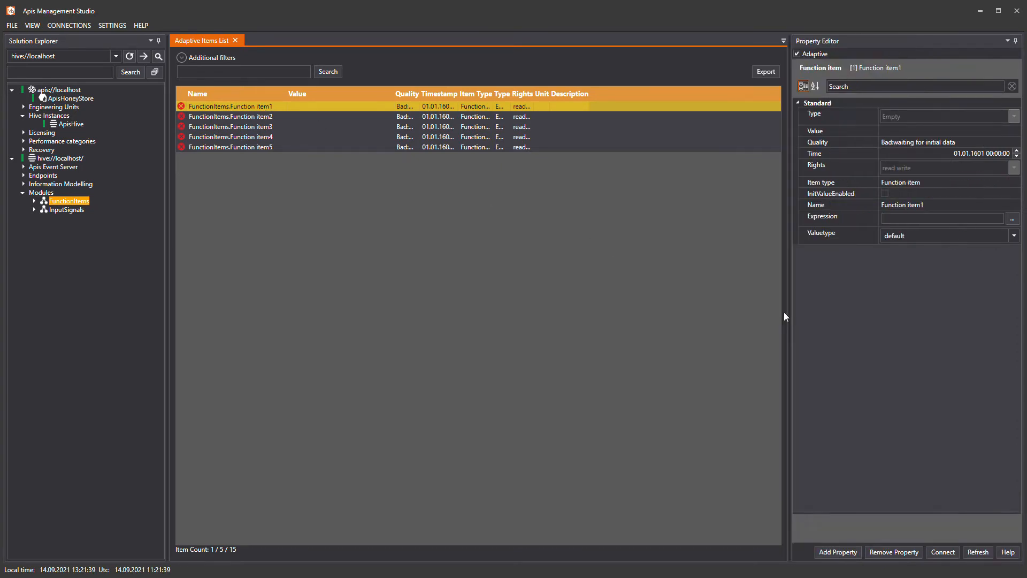
click(941, 218)
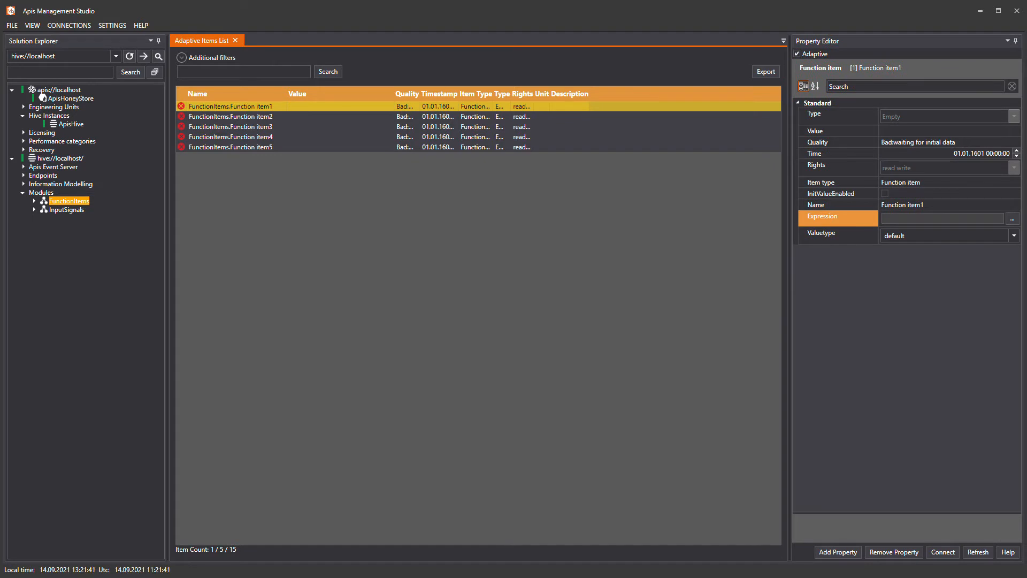
click(1012, 219)
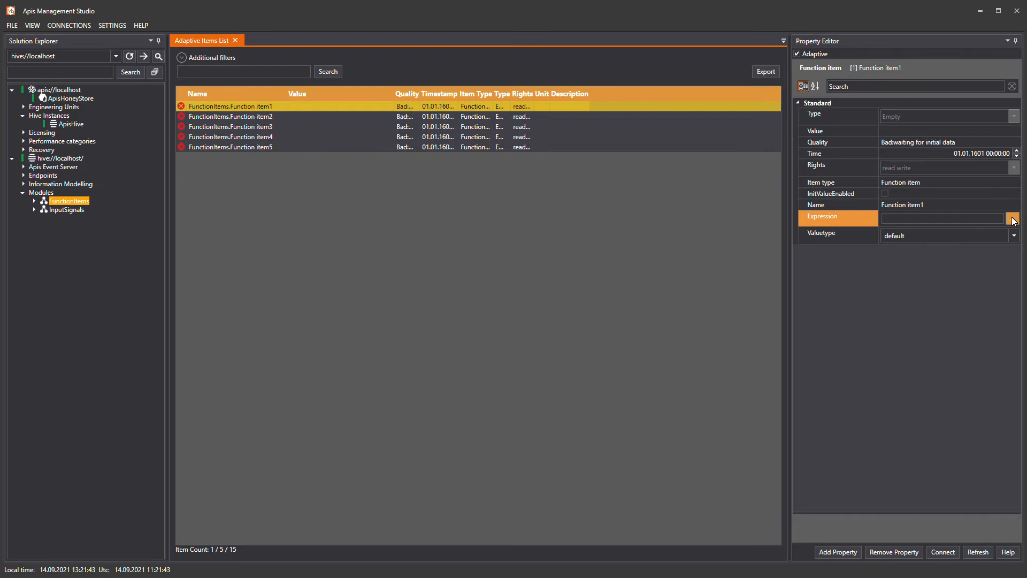
click(1013, 219)
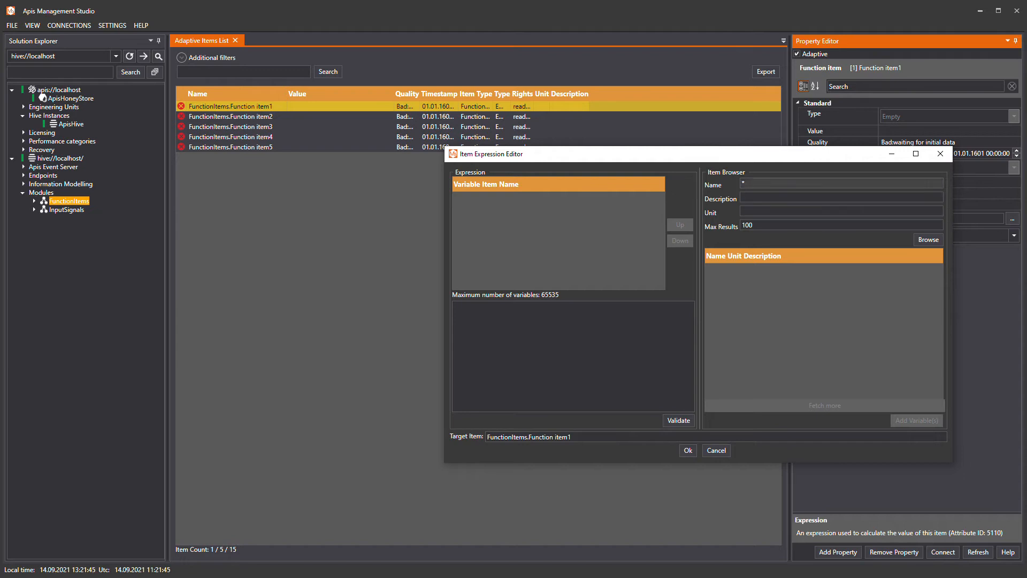
click(749, 184)
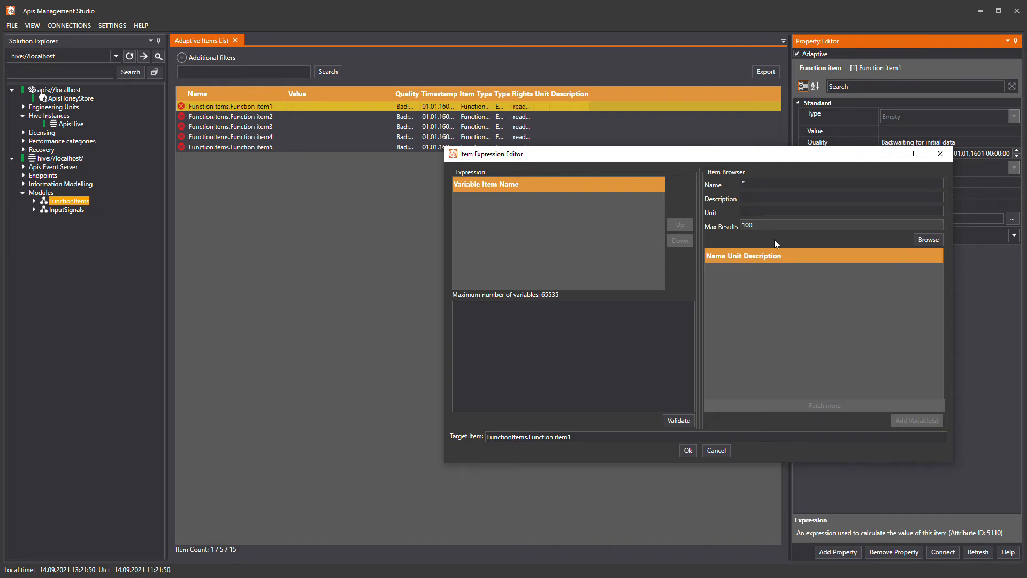
click(929, 242)
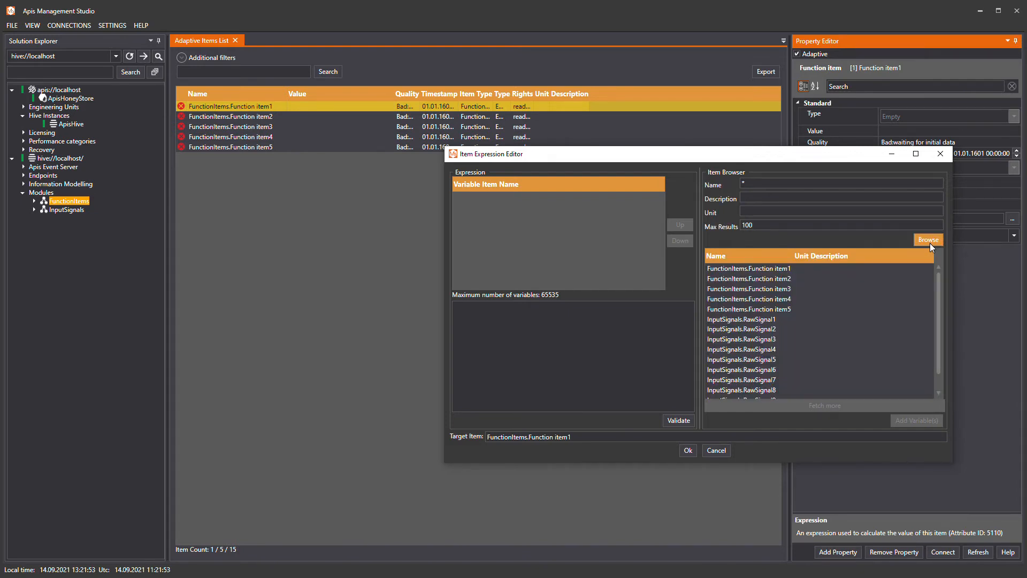
Add InputSignals.RawSignal1, RawSignal2 and RawSignal3 as variables of the expression.
click(769, 319)
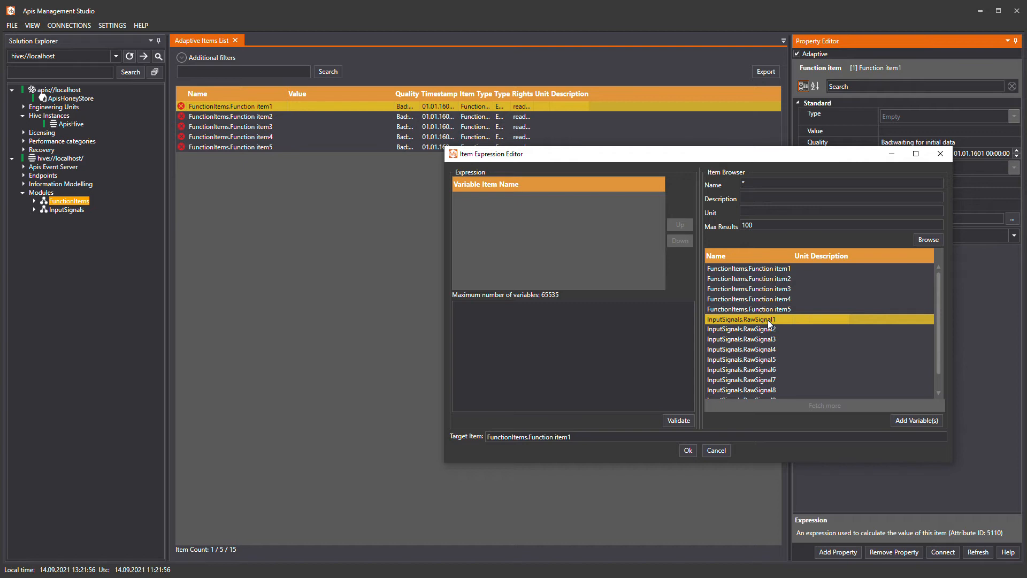
shift+click(765, 328)
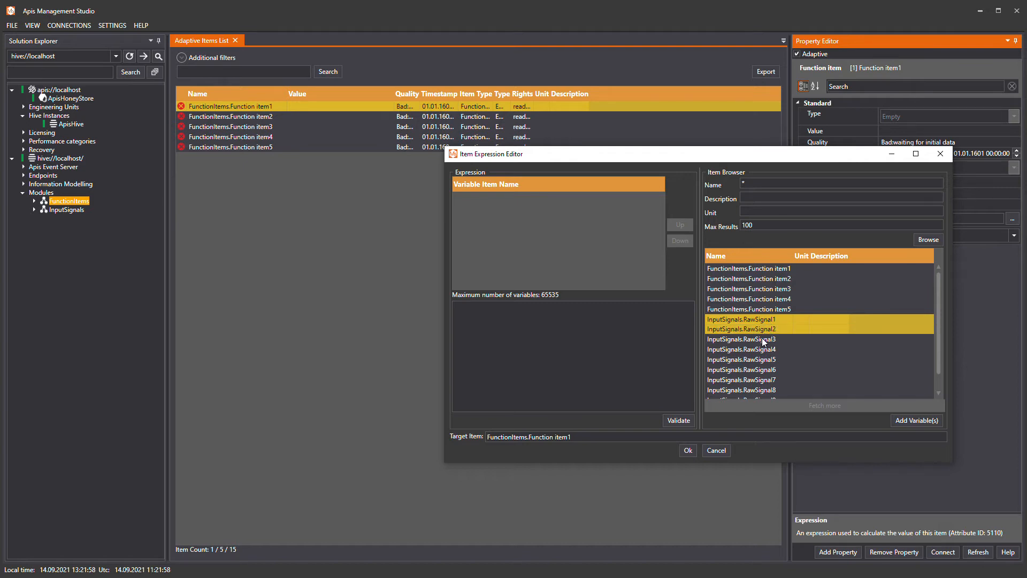
shift+click(762, 339)
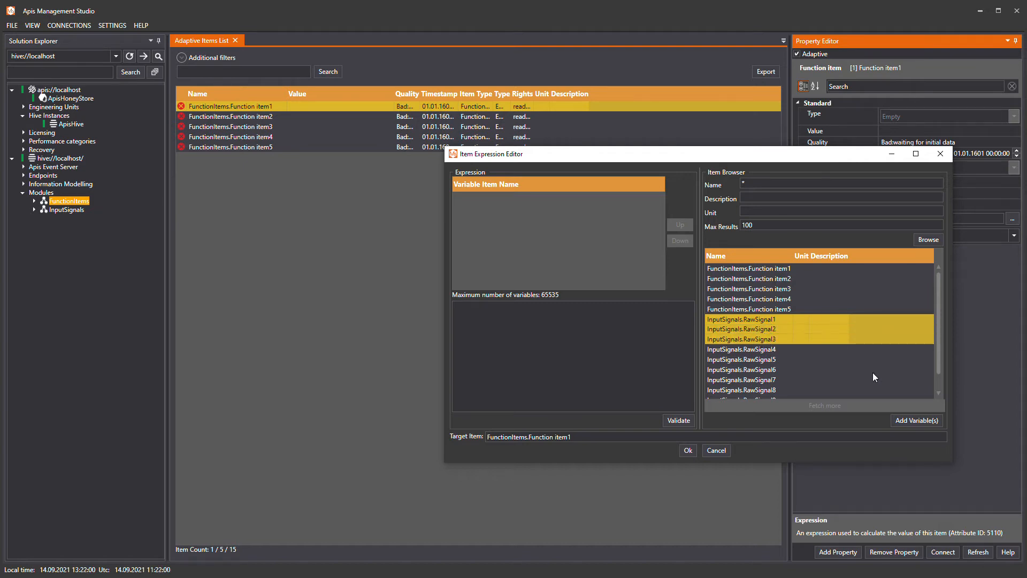
click(902, 420)
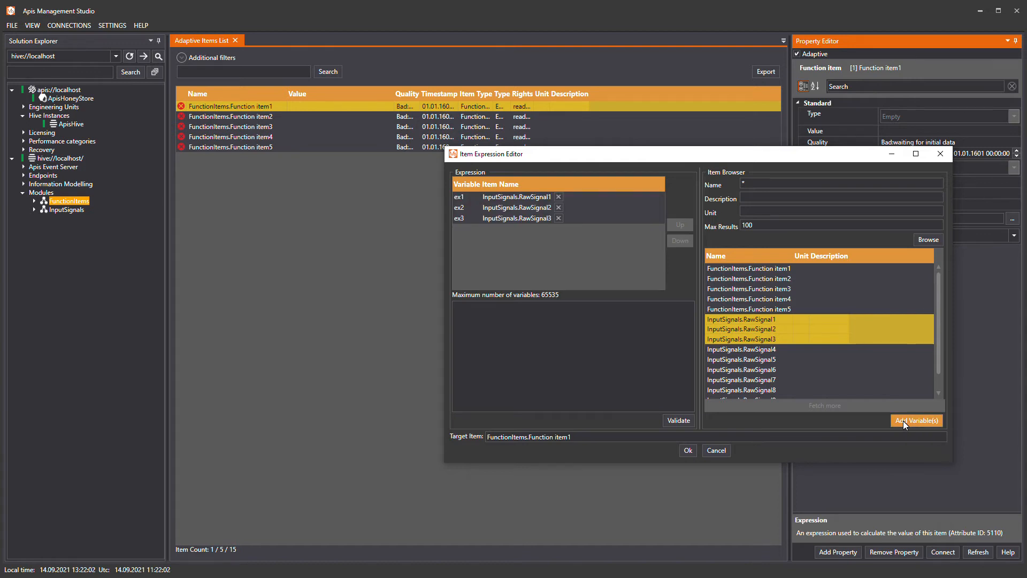
Enter the expression ex1 + ex2 + ex3 for the three variables and validate it.
click(462, 197)
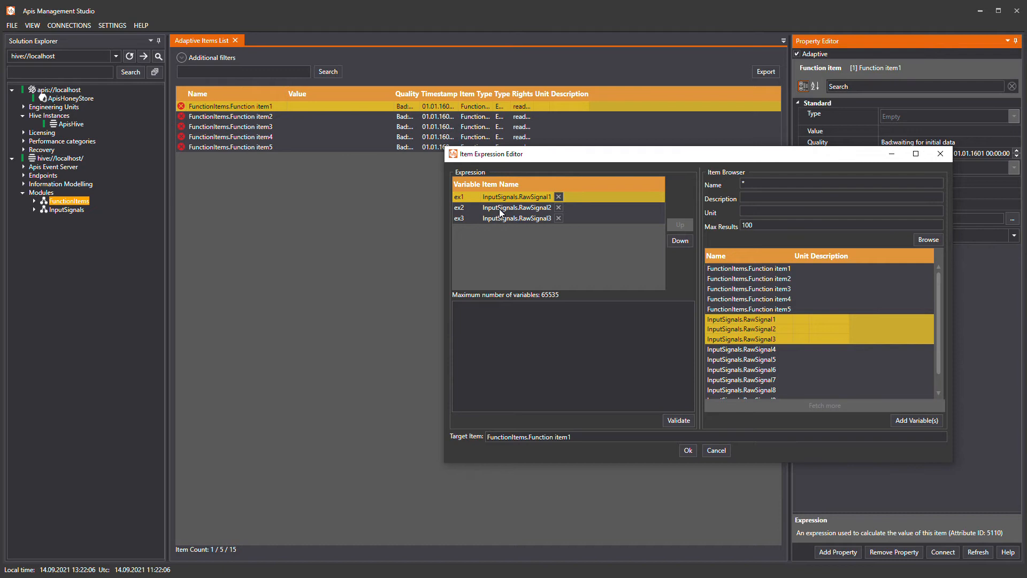
click(480, 208)
click(496, 218)
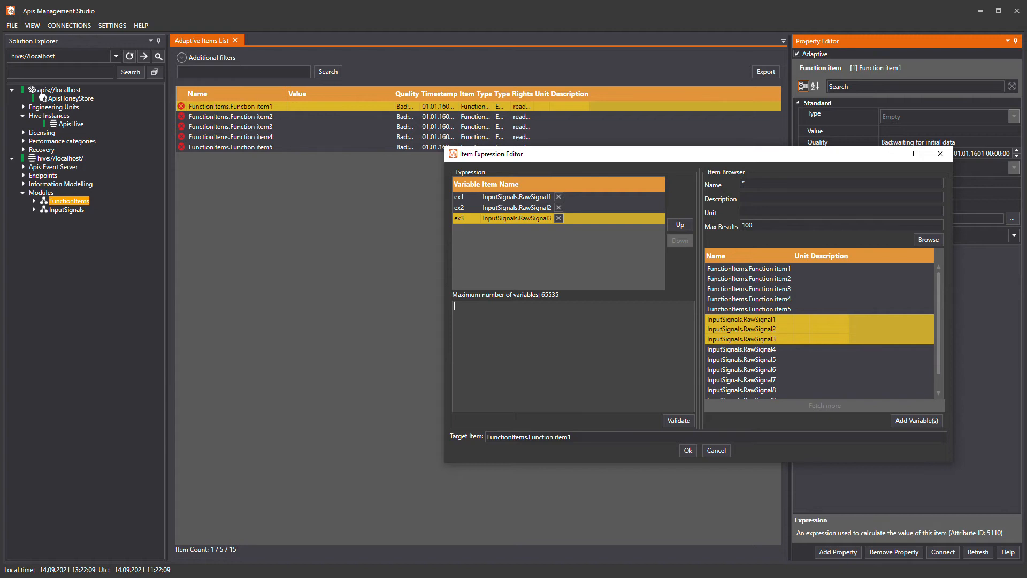
text(ex1 + ex2 + ex3)
click(678, 420)
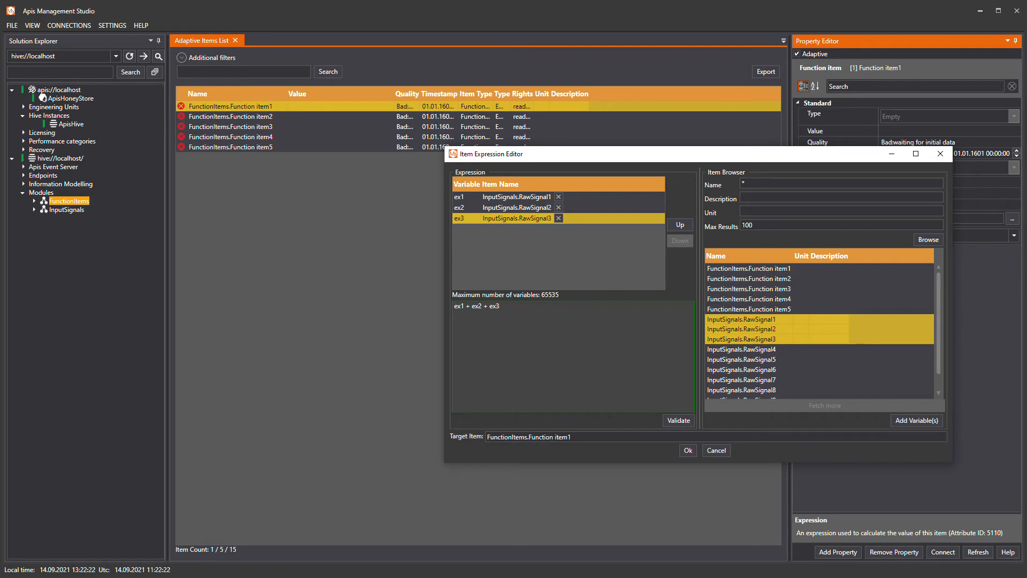
Try validating the expression with the undefined term + ex4 appended, and remove that term.
text(+ ex4)
click(676, 419)
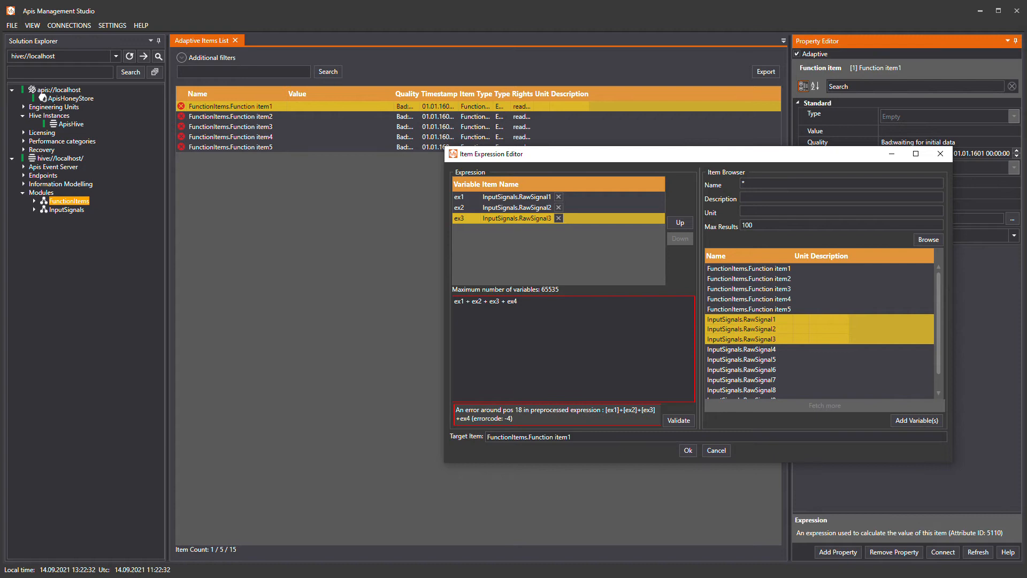
key(shift+End)
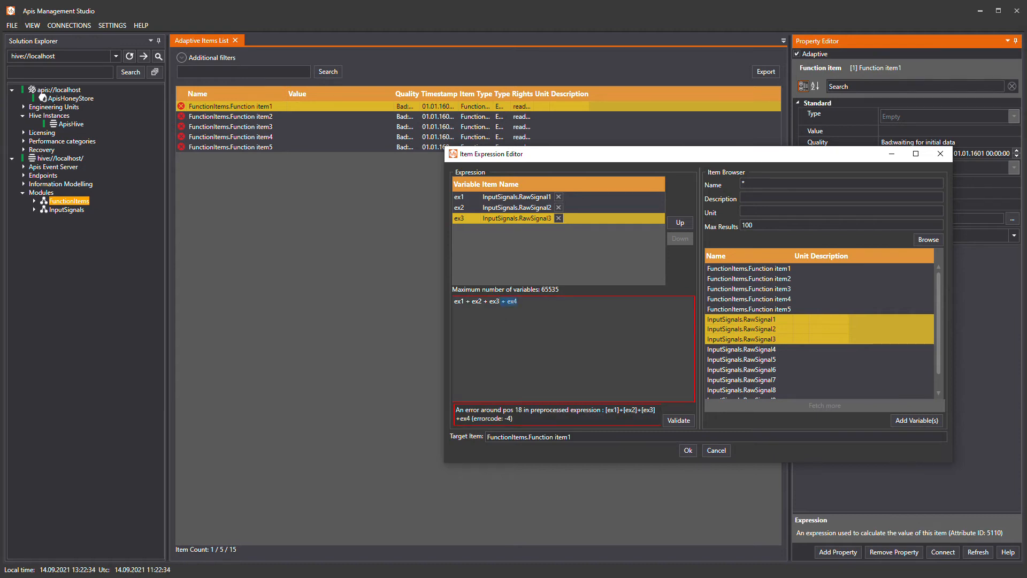
key(Delete)
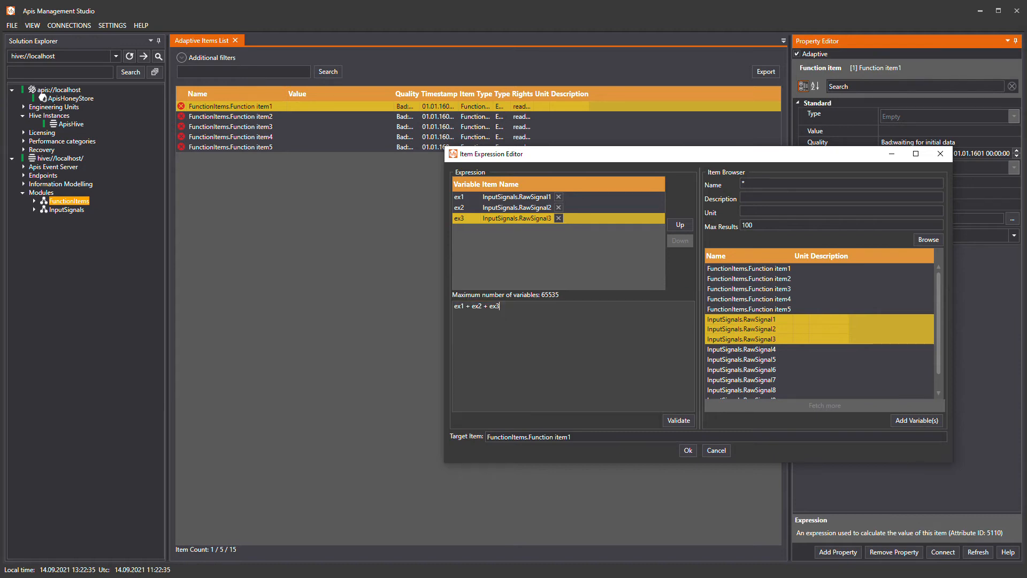
Validate the summing expression, accept it and apply the change to Function item1.
click(678, 420)
click(687, 449)
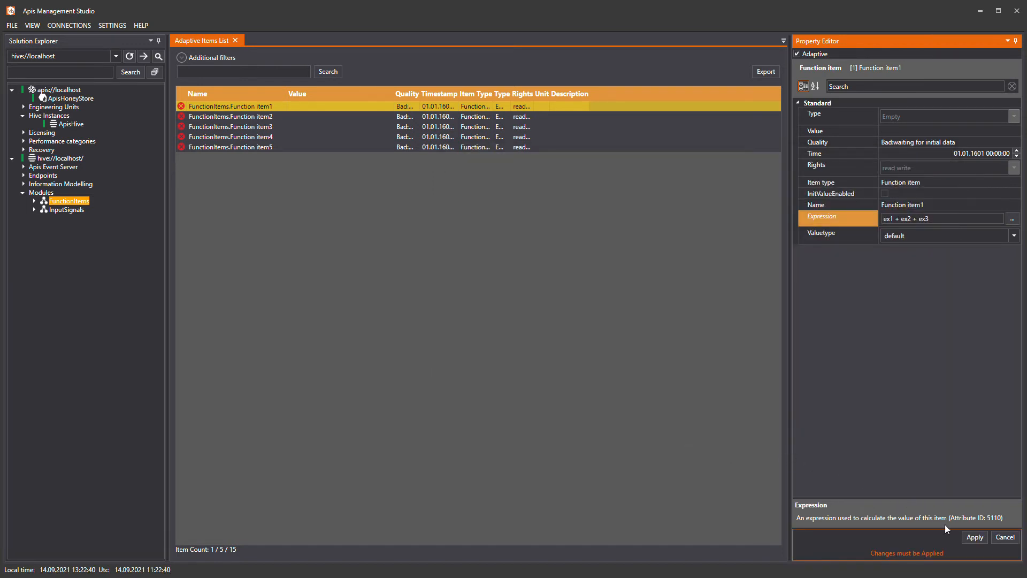
click(971, 537)
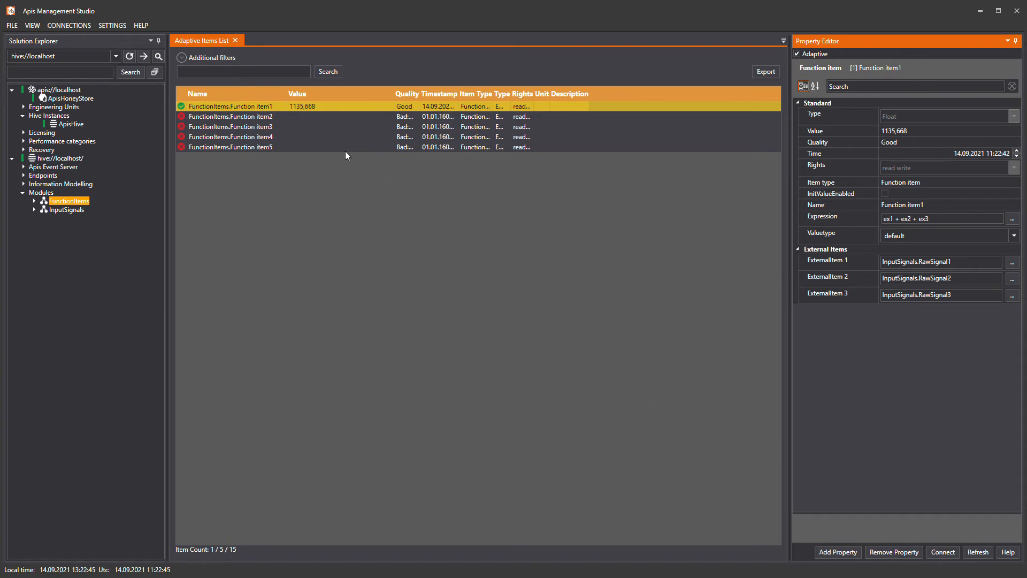
Set the exchange rate of the FunctionItems module to 1000 milliseconds and apply the change.
click(319, 111)
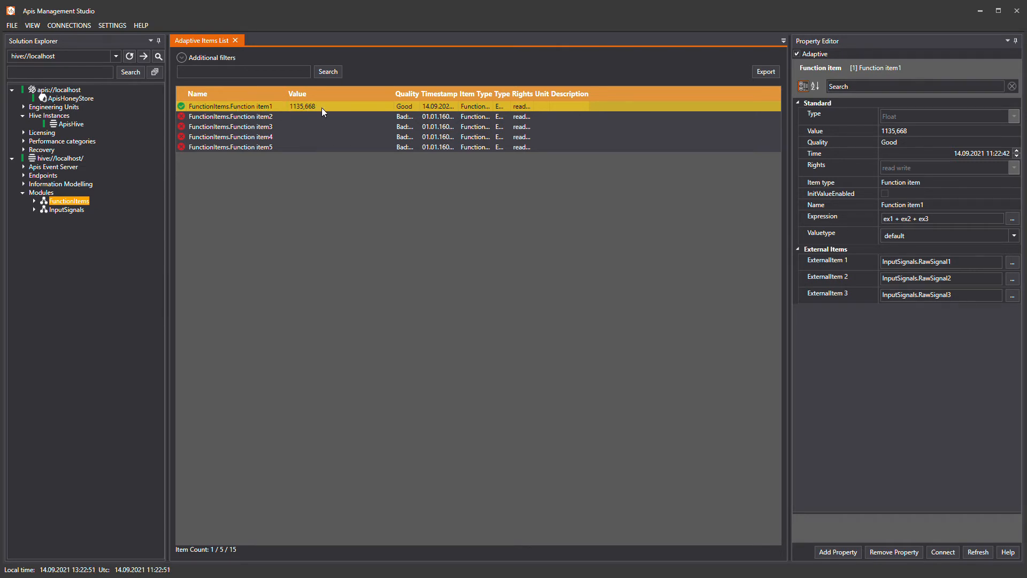
click(73, 201)
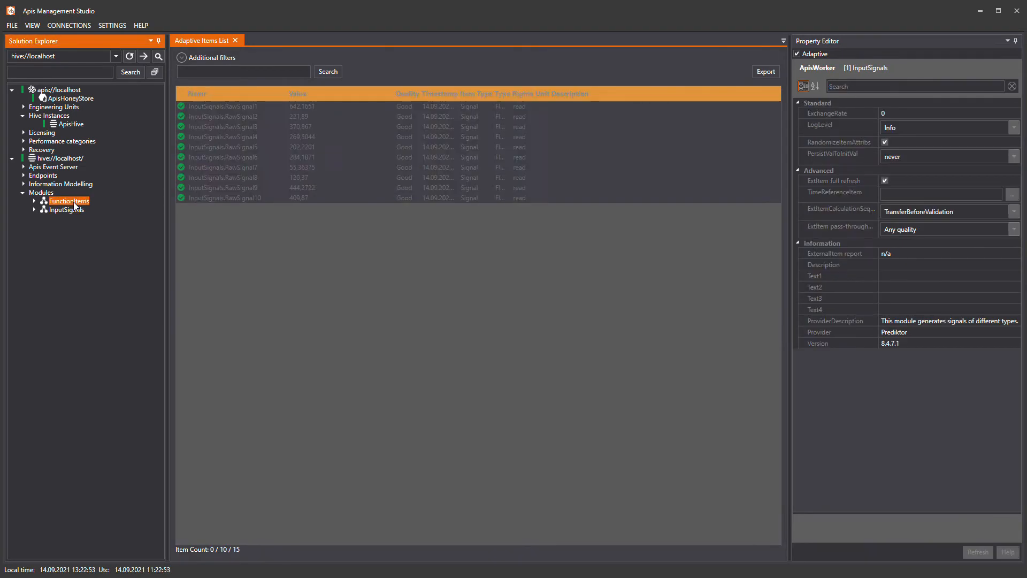
click(883, 113)
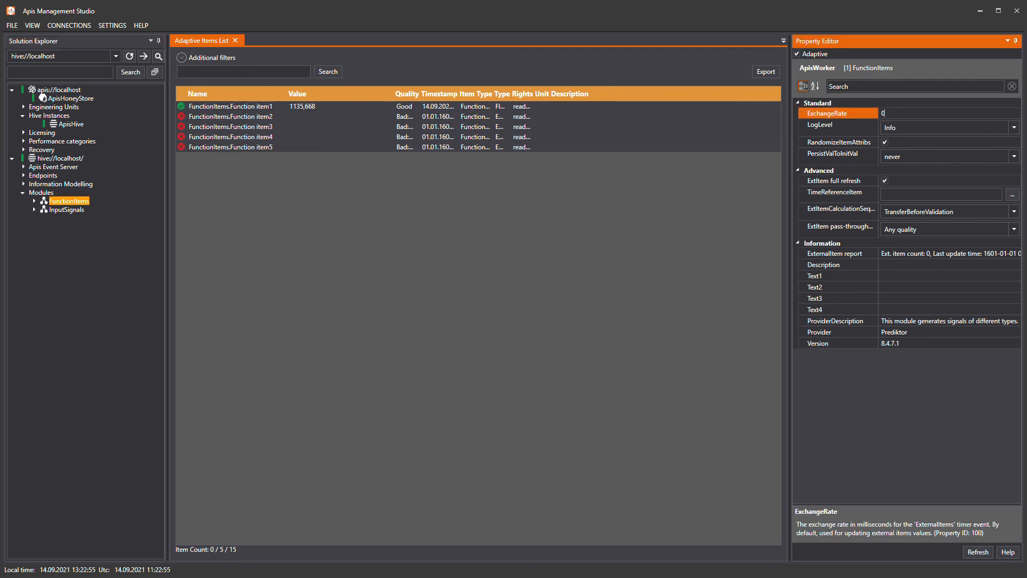
text(1000)
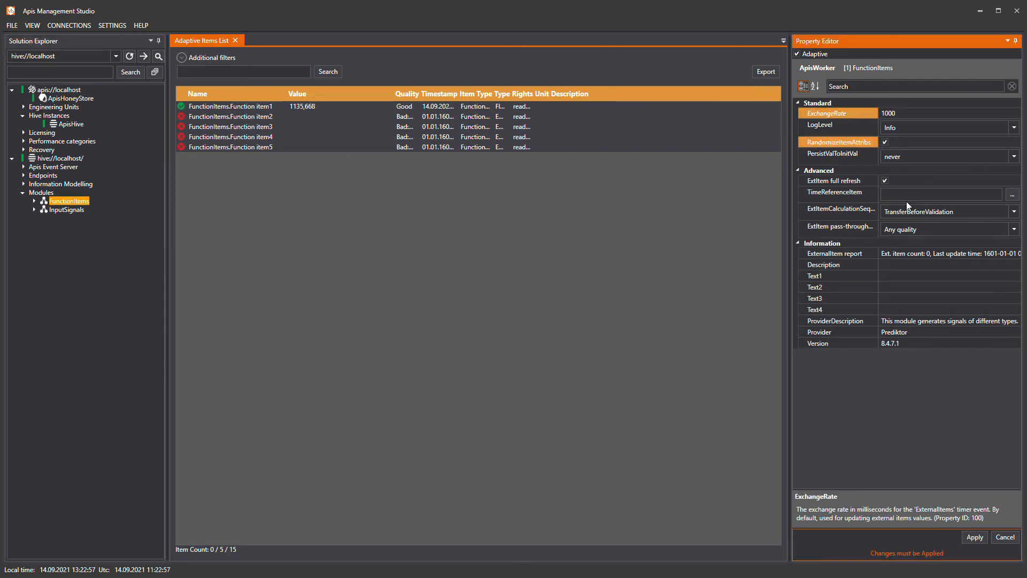
click(974, 538)
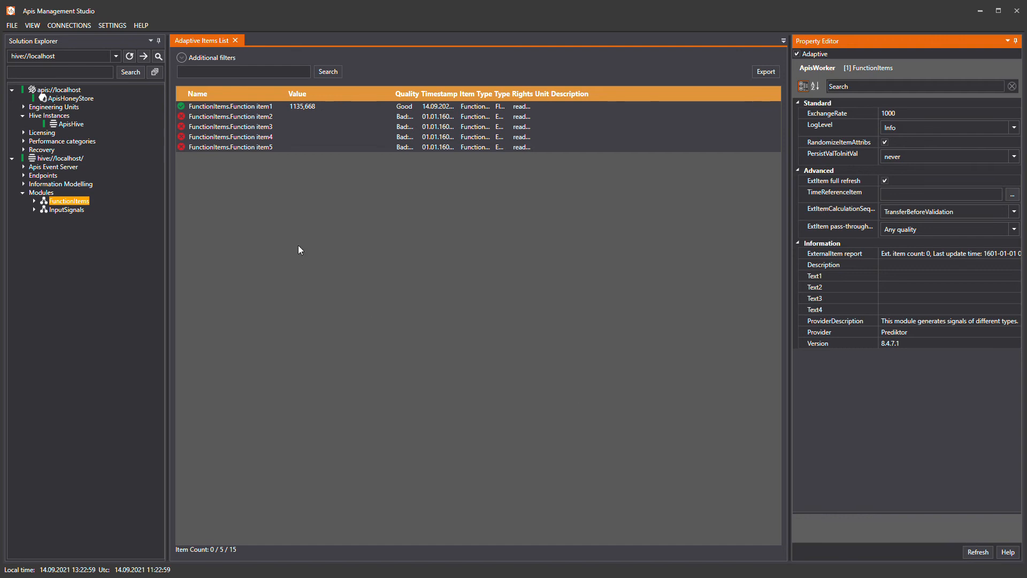
Compare Function item1's updating value with the values of InputSignals.RawSignal1, RawSignal2 and RawSignal3.
click(266, 109)
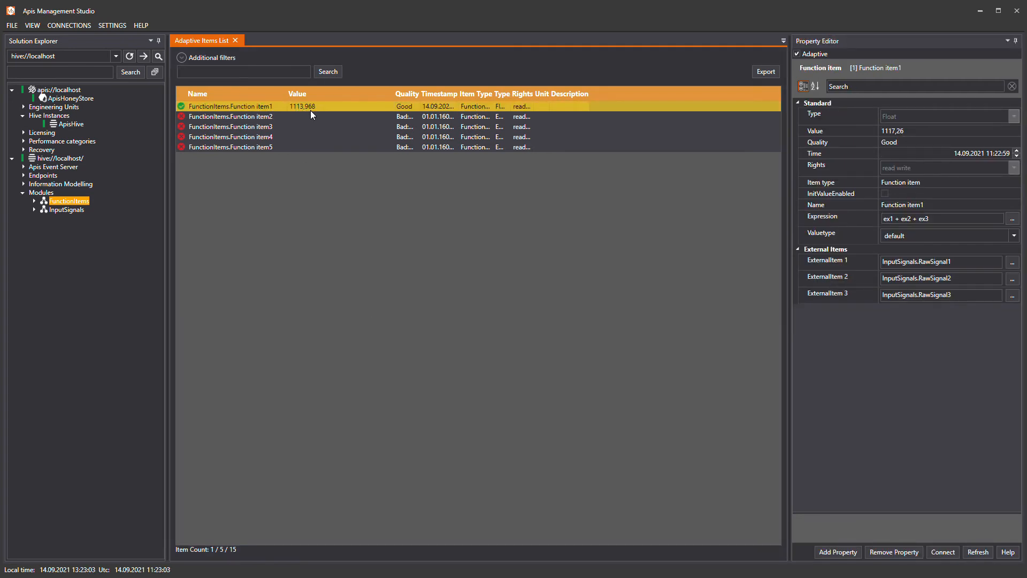
click(82, 208)
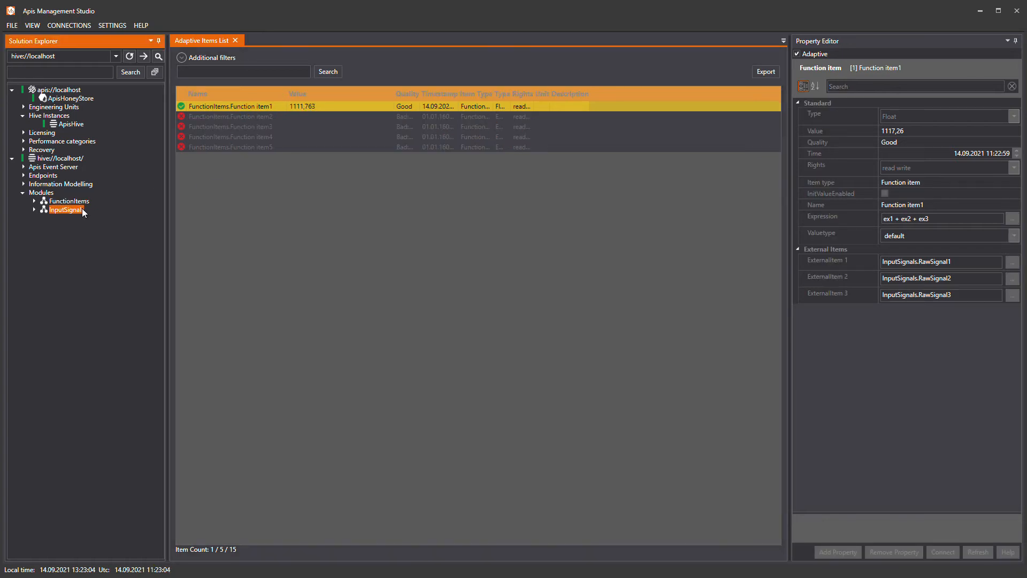
click(233, 107)
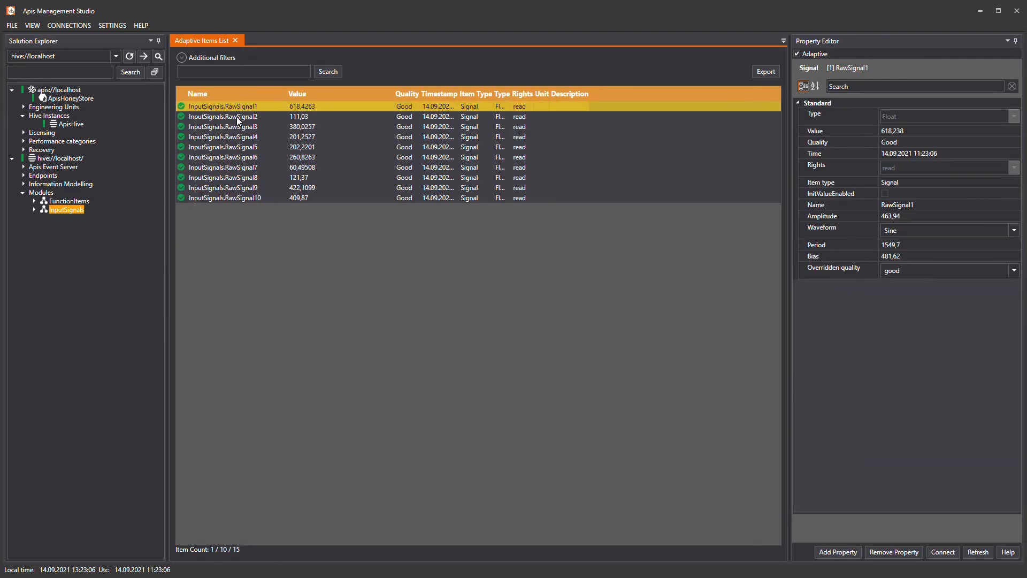
ctrl+click(236, 116)
ctrl+click(233, 128)
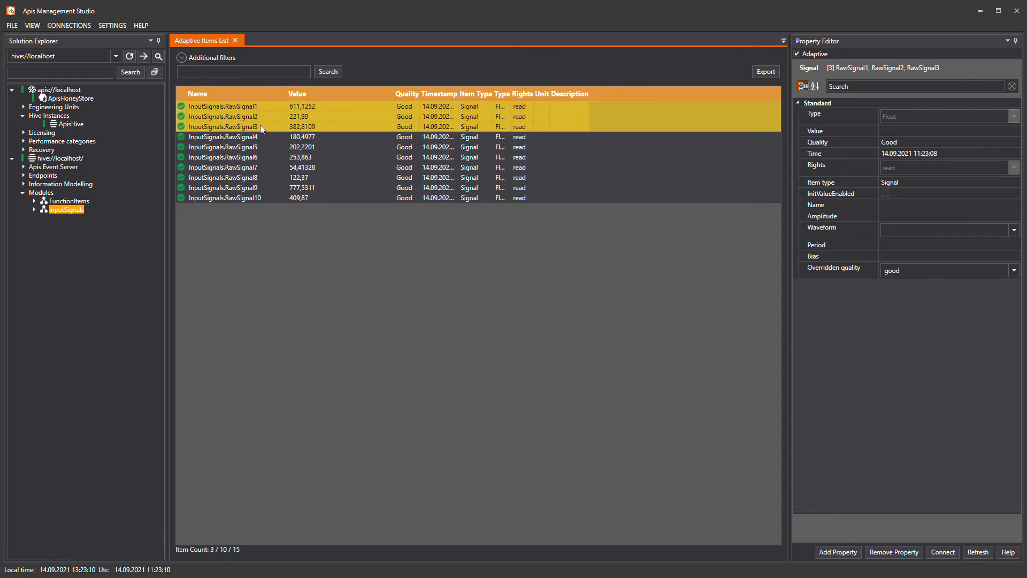
click(85, 201)
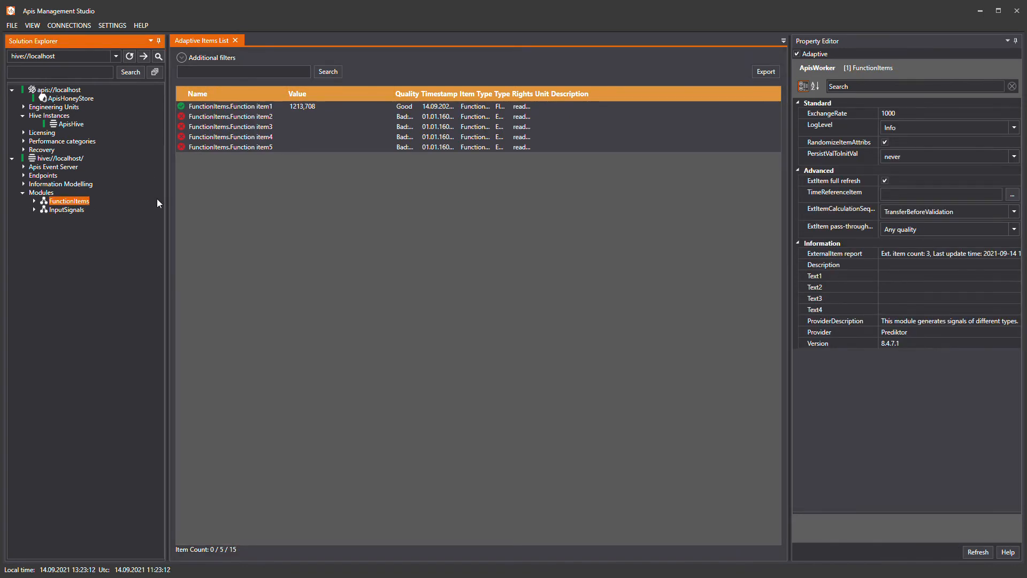
click(261, 108)
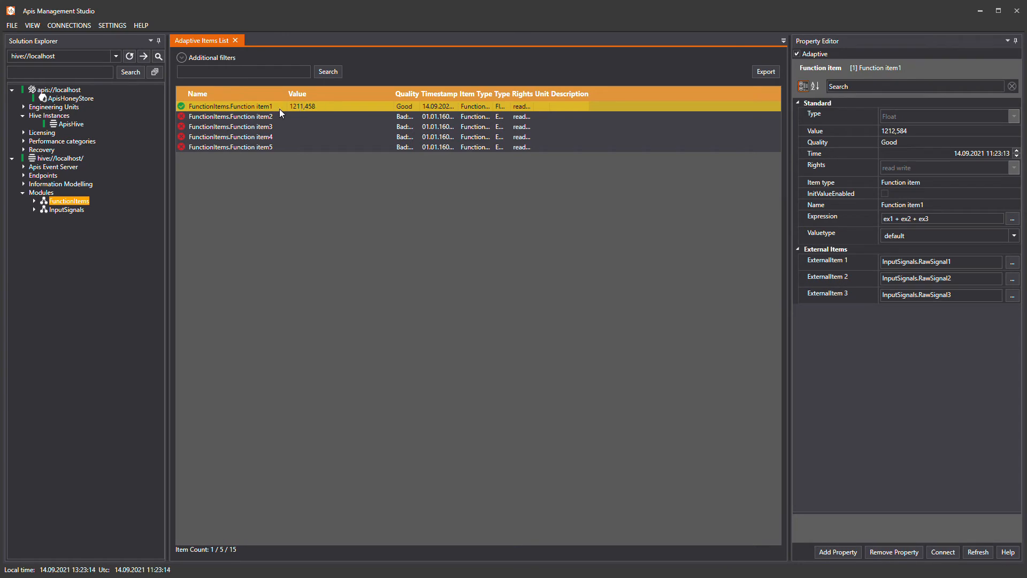
Open the expression editor for Function item2 and add InputSignals.RawSignal4 as its variable.
click(265, 118)
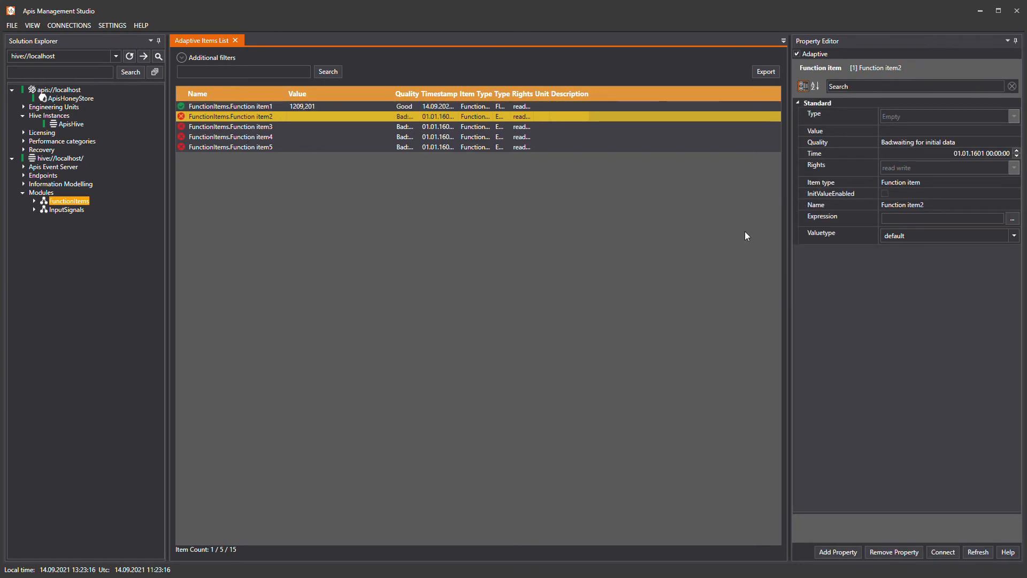
click(987, 223)
click(1012, 218)
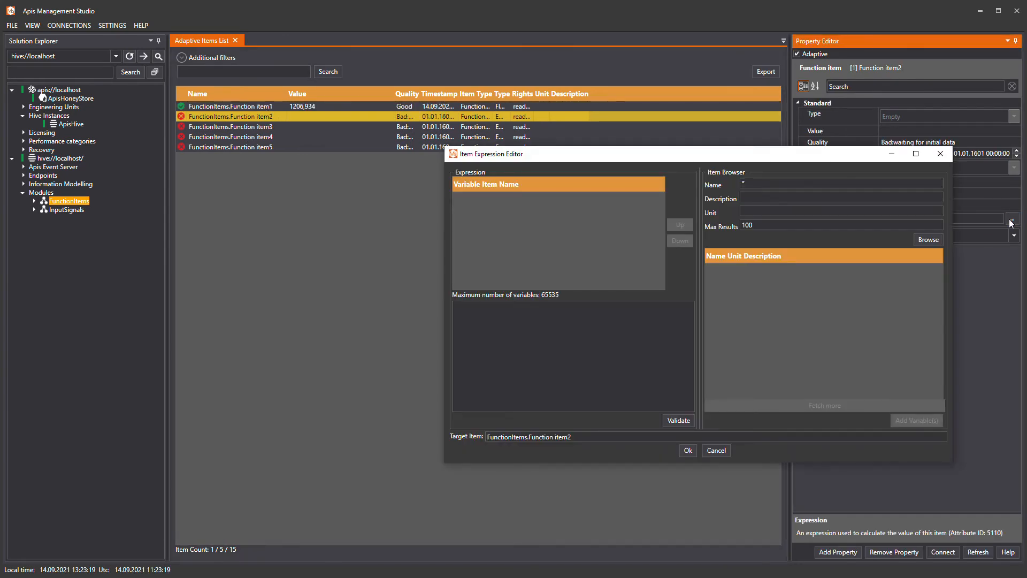
click(931, 239)
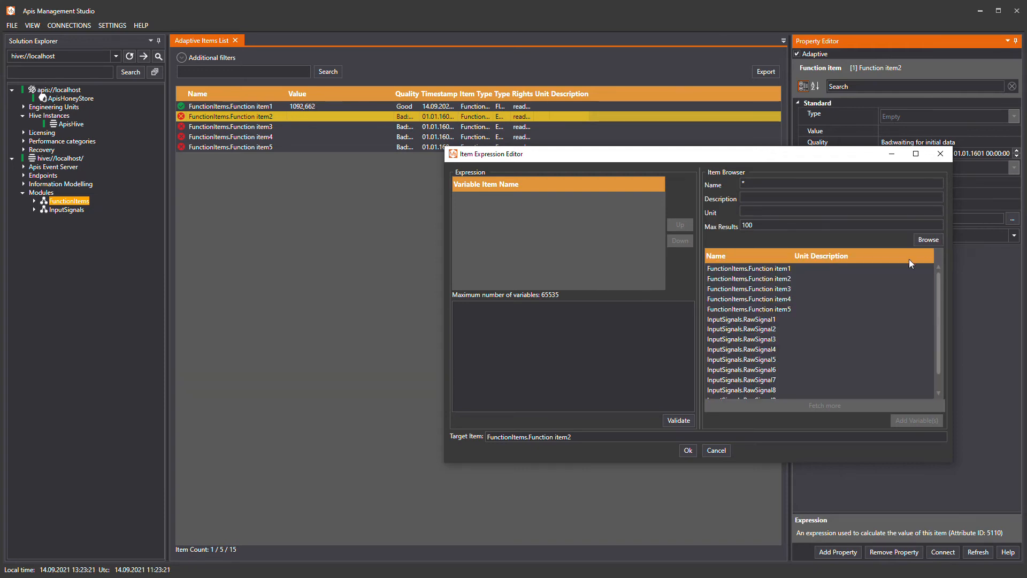
click(762, 351)
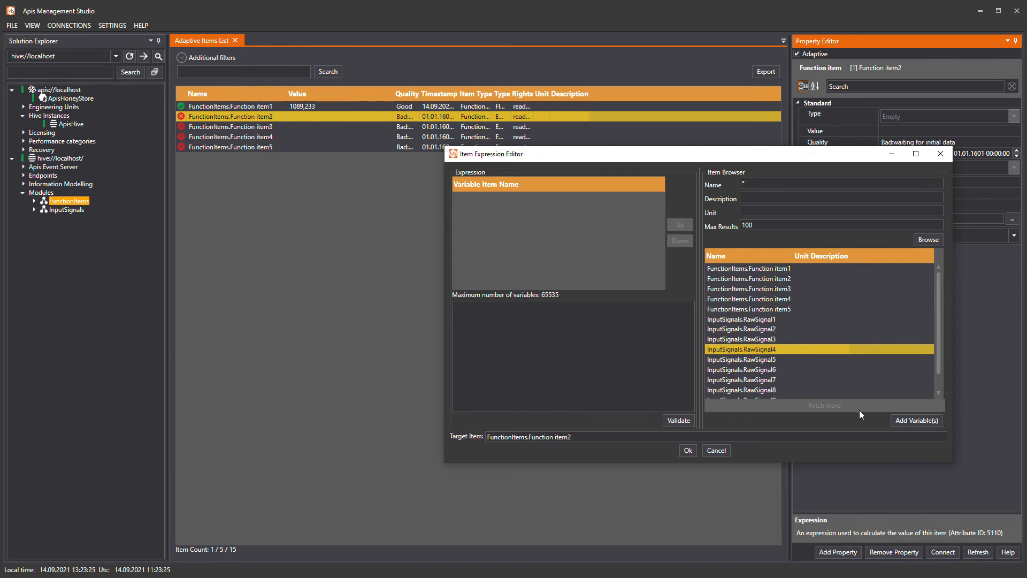
click(903, 421)
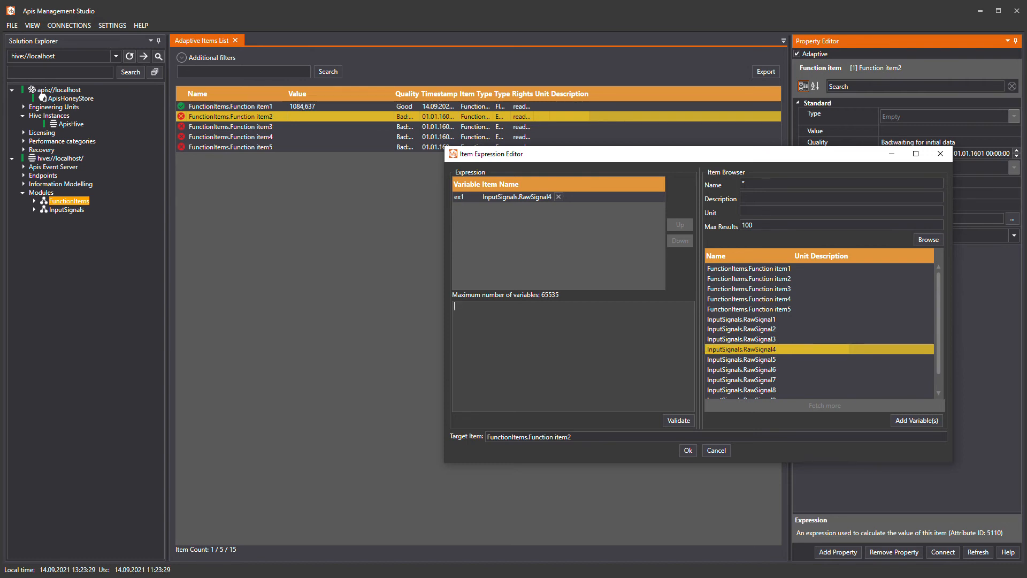
Enter the conditional expression if (ex1 > 600) { 0 } else { 1 } and validate it.
text(f)
text( (ex)
text(1 )
text(> 600) {)
text( 0)
text( } els)
text(e )
text({ 1)
text( })
click(671, 417)
Split the conditional expression over four lines, accept it and apply the change to Function item2.
click(491, 307)
key(Return)
key(Right)
key(Right)
key(Right)
key(Return)
key(Right)
key(Right)
key(Right)
key(Right)
key(Return)
click(688, 451)
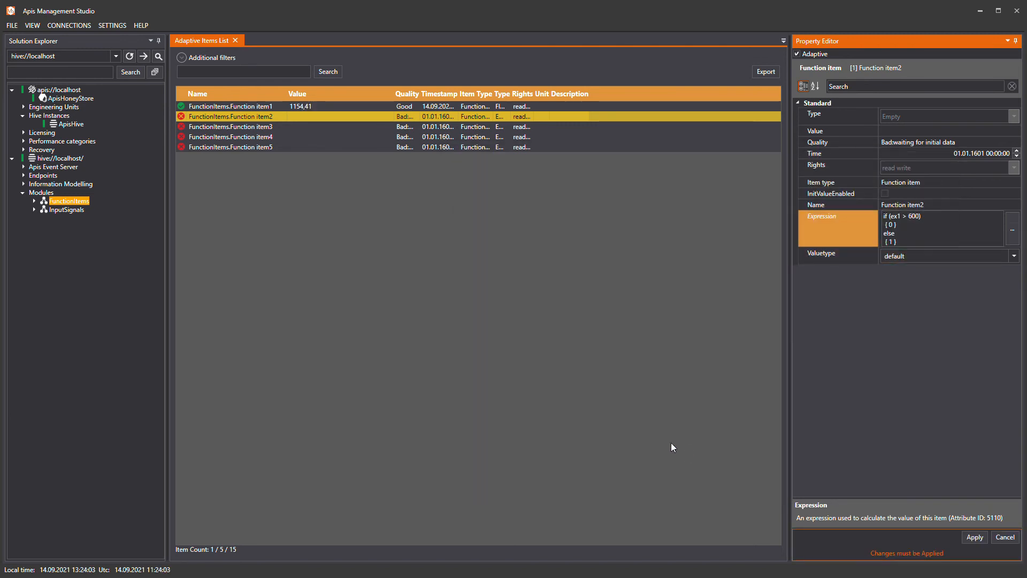
click(971, 538)
Check Function item2's value against the current value of InputSignals.RawSignal4.
click(270, 117)
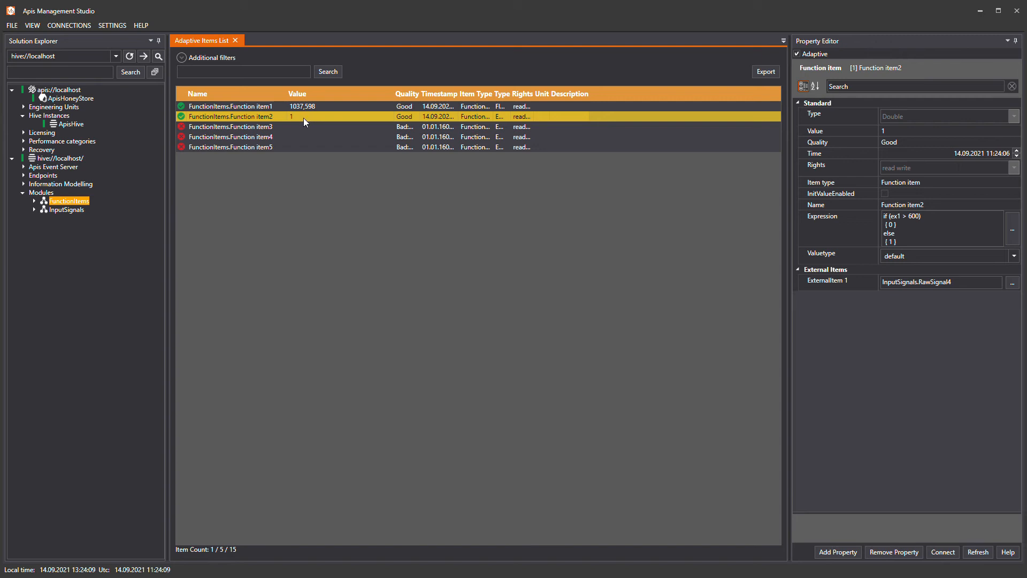
click(71, 209)
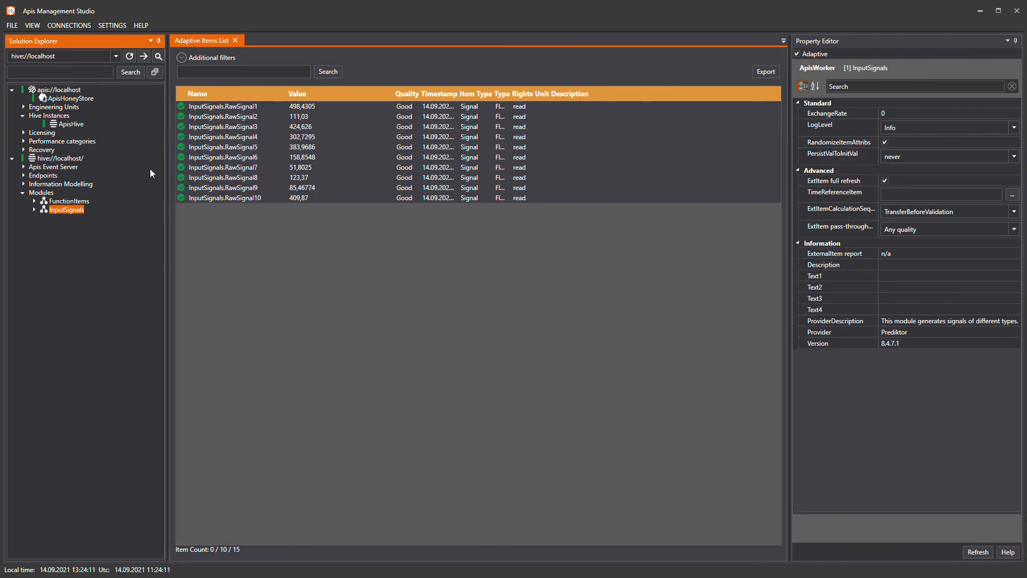
click(231, 137)
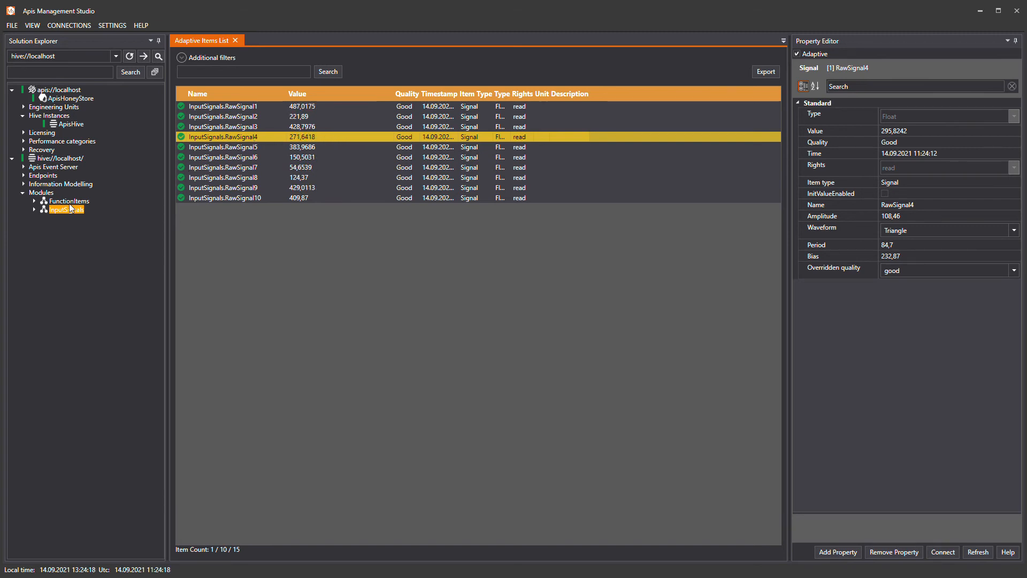
Change the threshold in Function item2's expression to 280, accept it and apply the change.
click(69, 201)
click(242, 117)
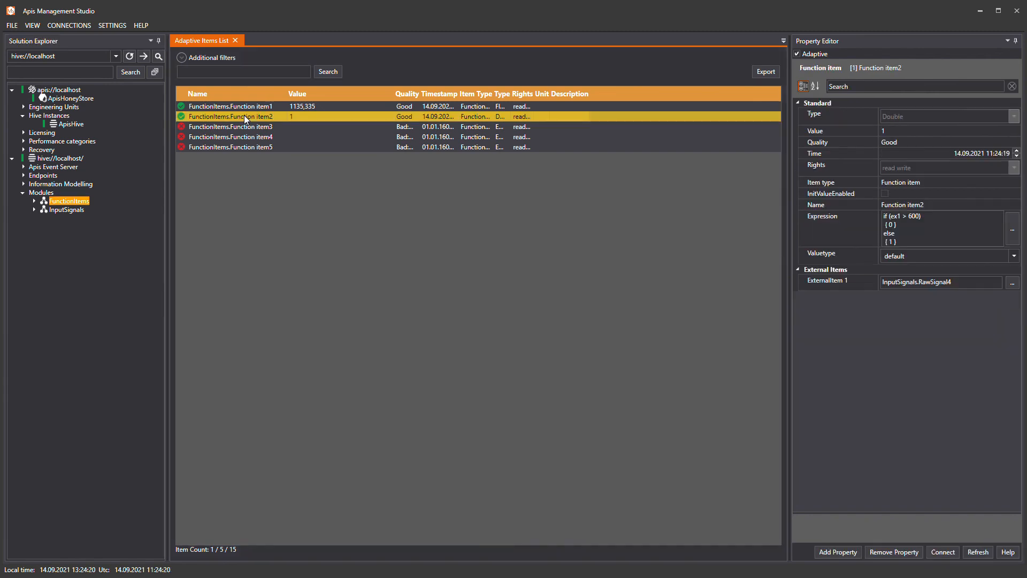
click(857, 242)
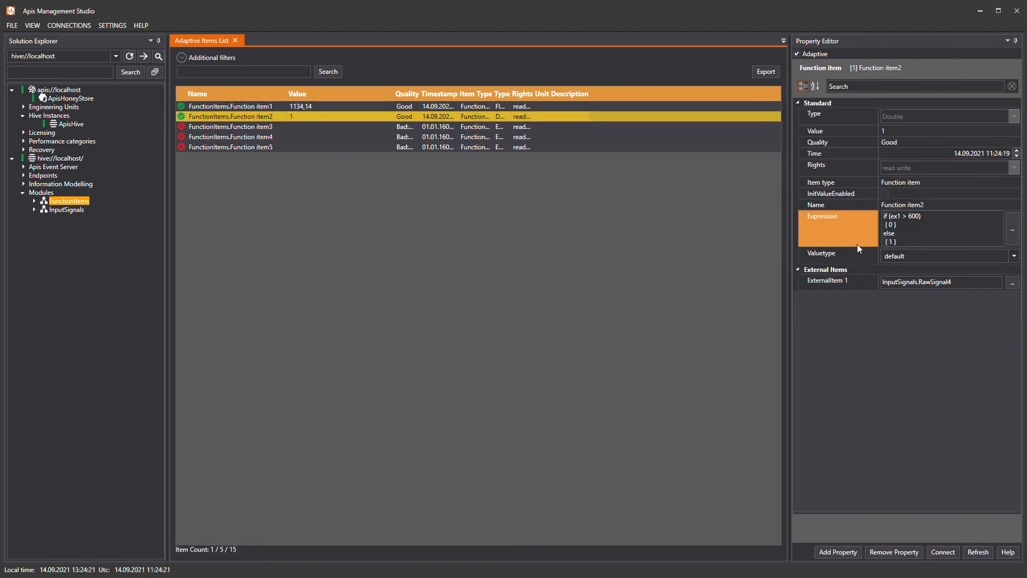
click(1015, 240)
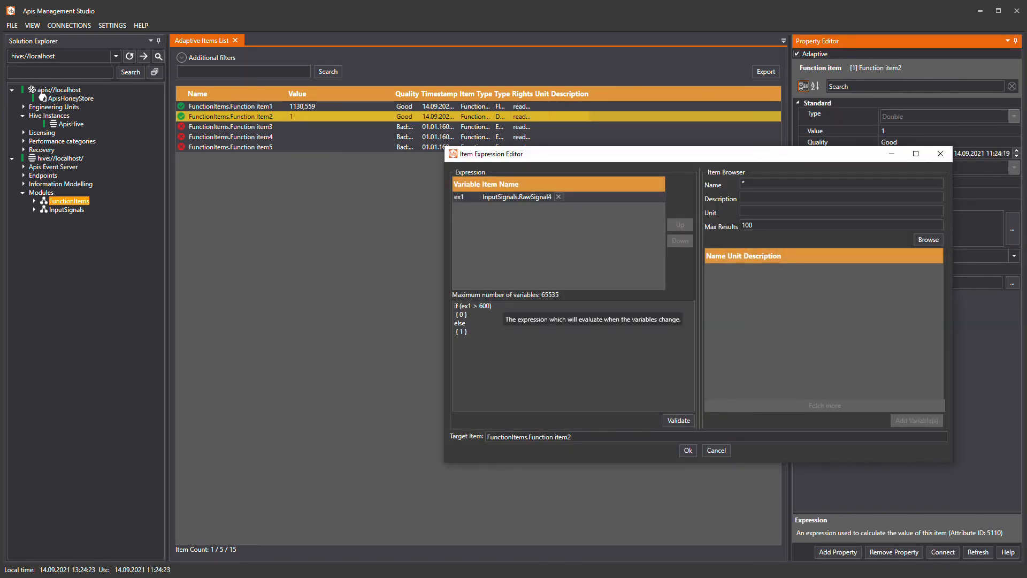
double_click(485, 306)
text(28)
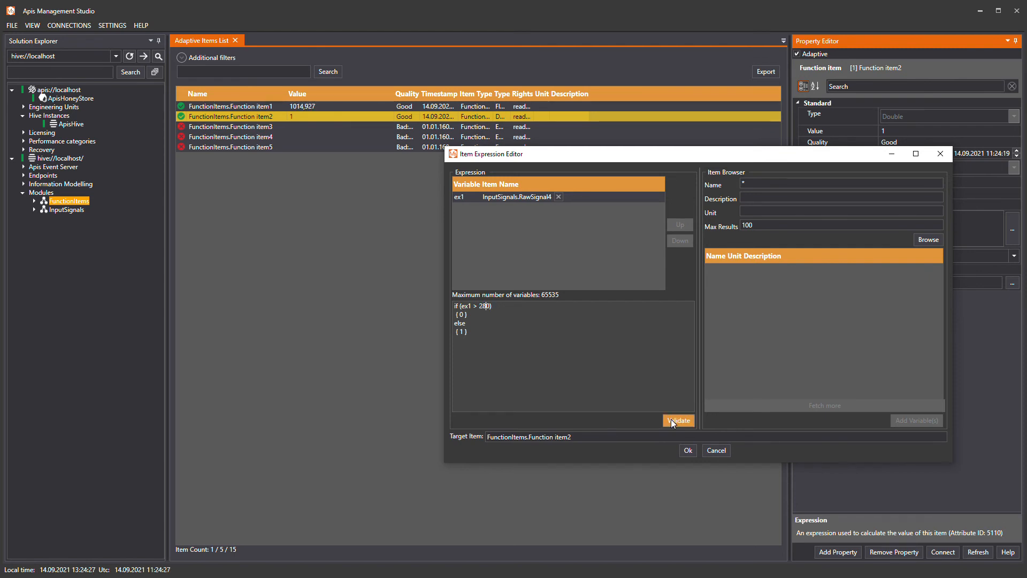
click(686, 450)
click(974, 536)
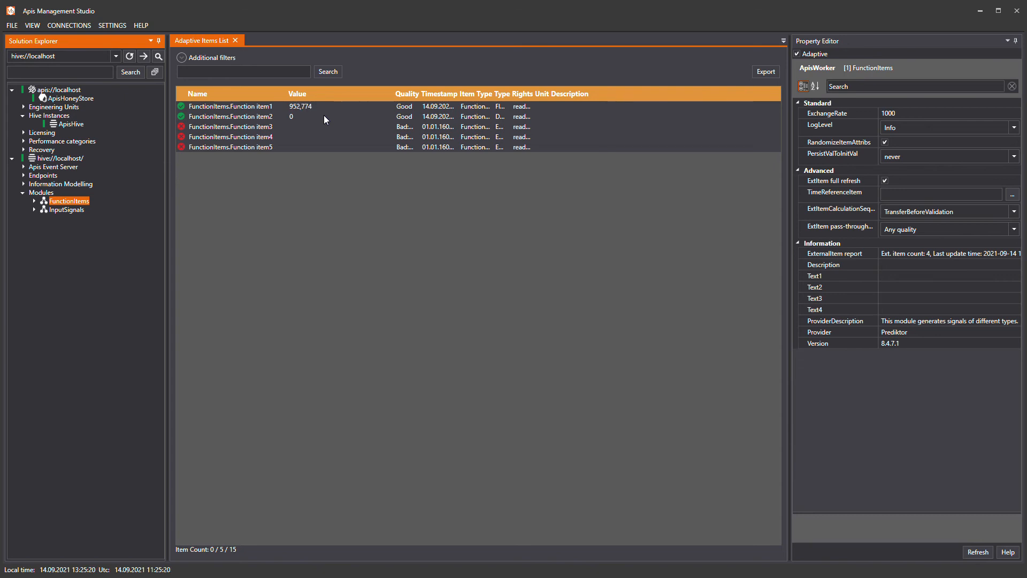
Open the expression editor for Function item3 and add InputSignals.RawSignal1 through RawSignal10 as variables.
click(288, 127)
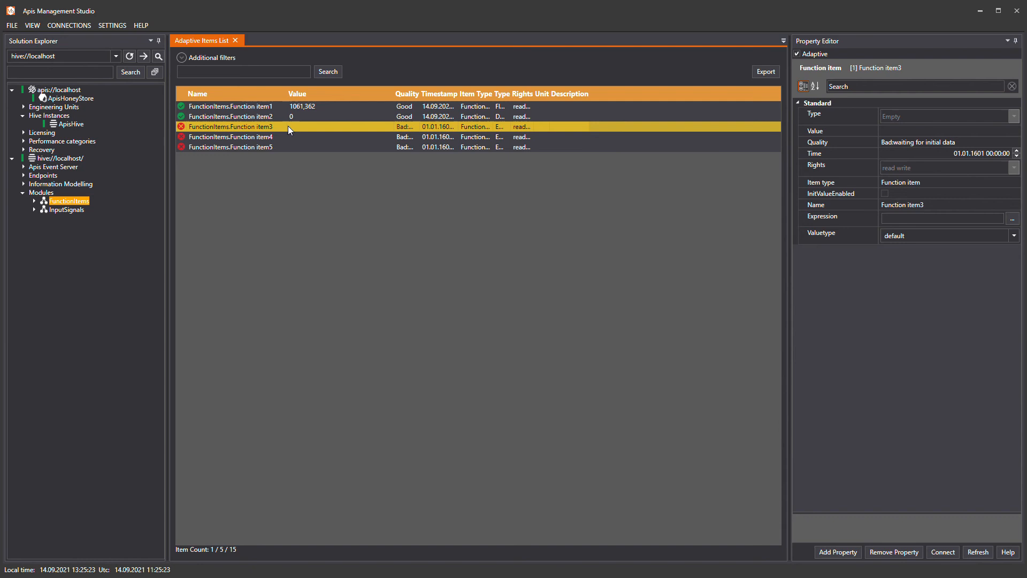
click(1013, 223)
click(1013, 222)
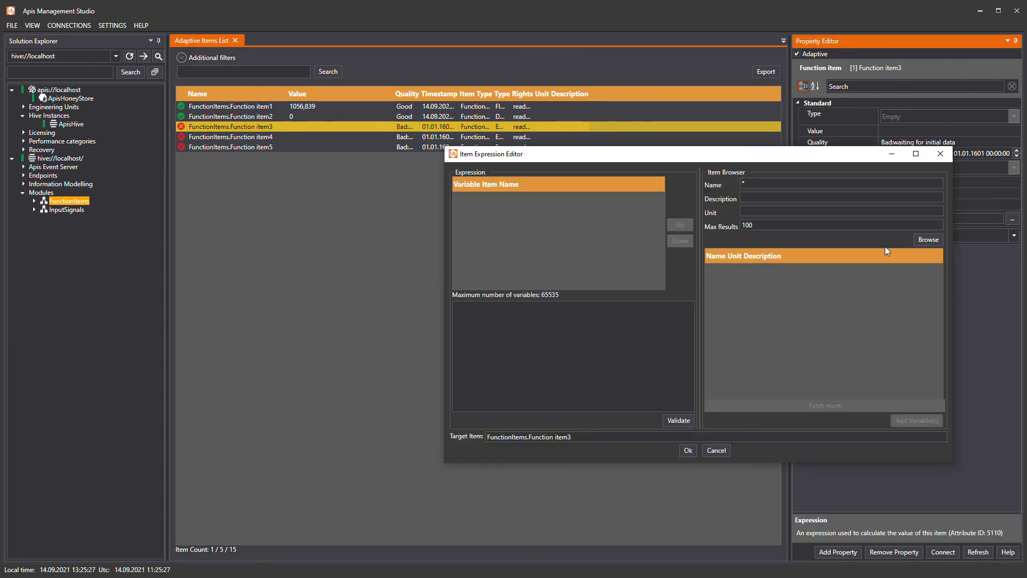
click(926, 240)
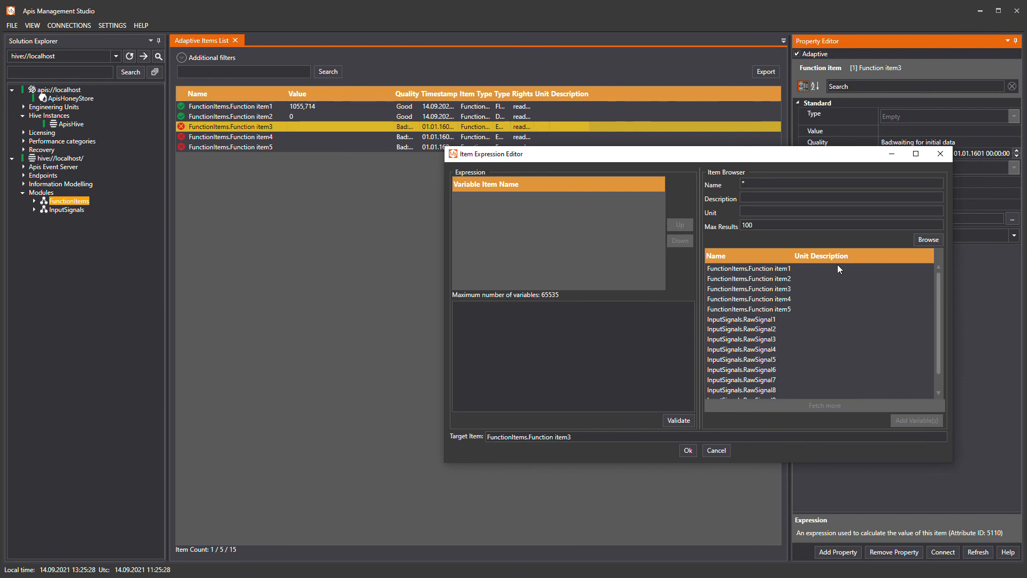
click(746, 319)
scroll(745, 324, down, 1)
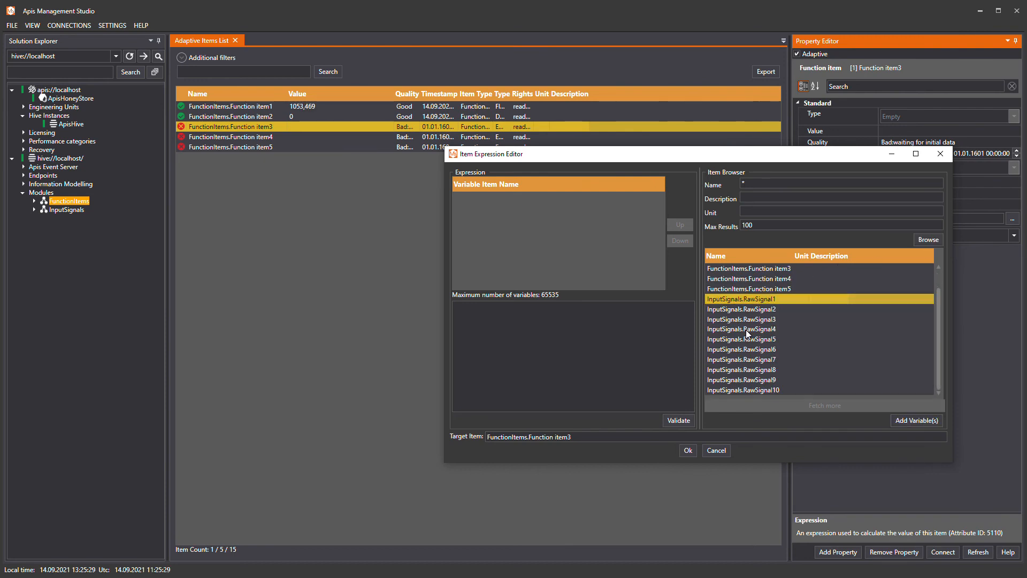
shift+click(746, 392)
click(904, 420)
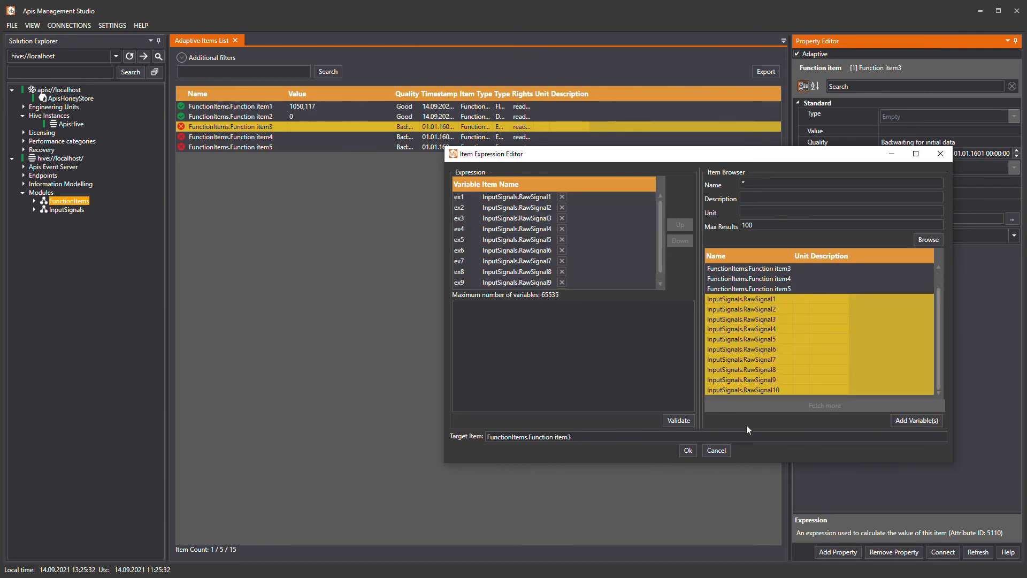
Enter the expression AllGoodAvg(), validate and accept it, and apply the change to Function item3.
text(AllGoodAvg()
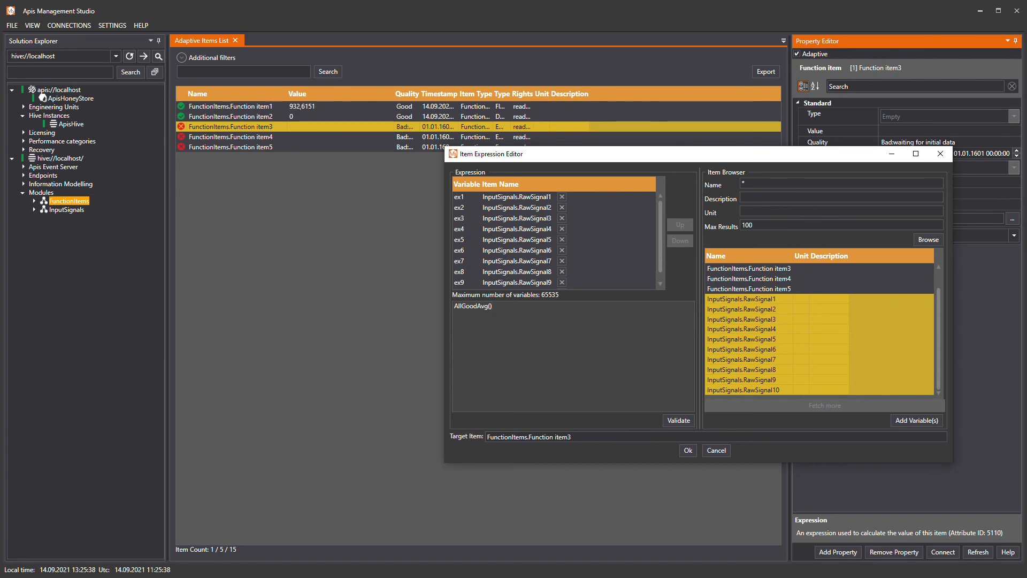
click(665, 420)
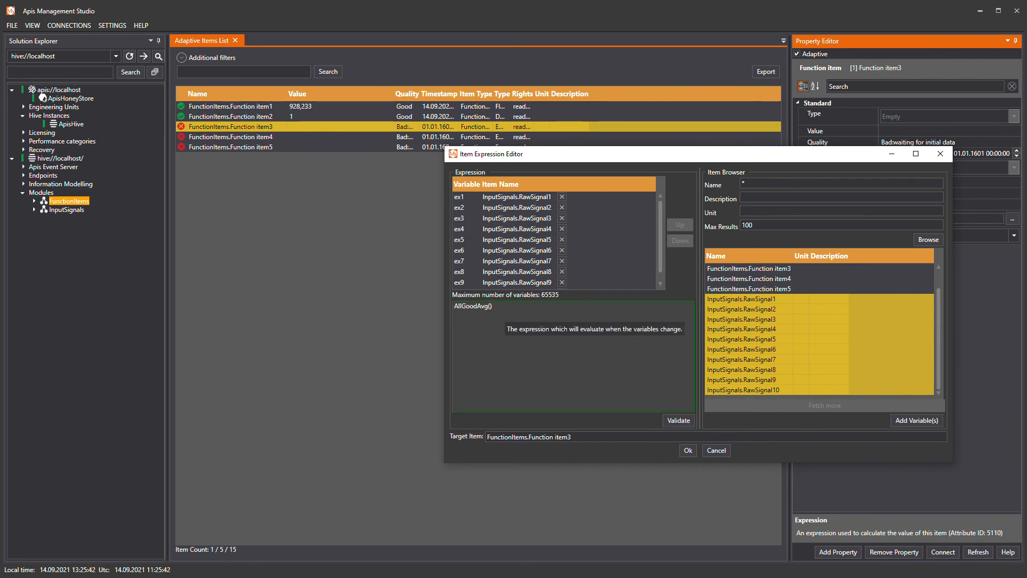
click(691, 453)
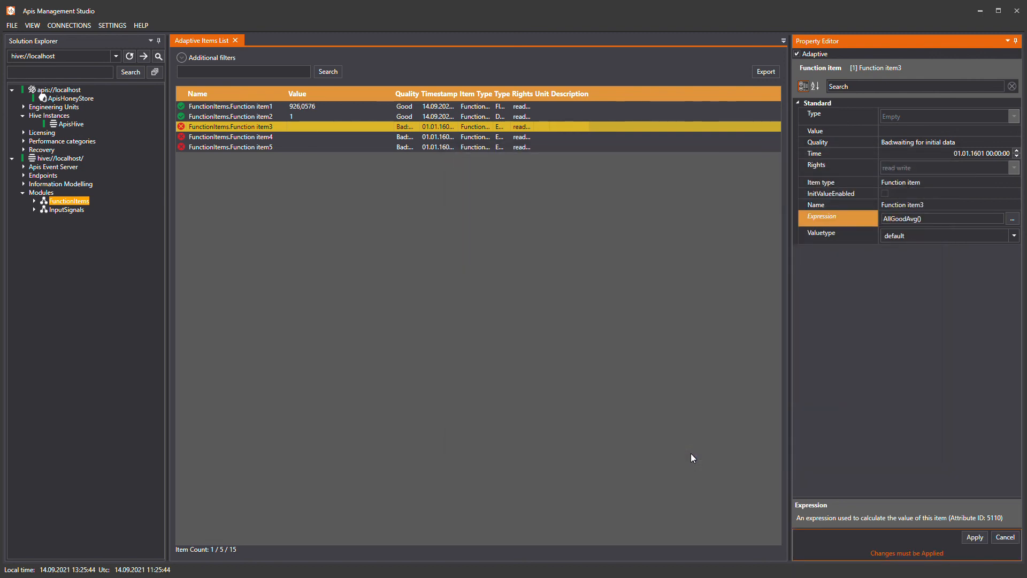
click(974, 537)
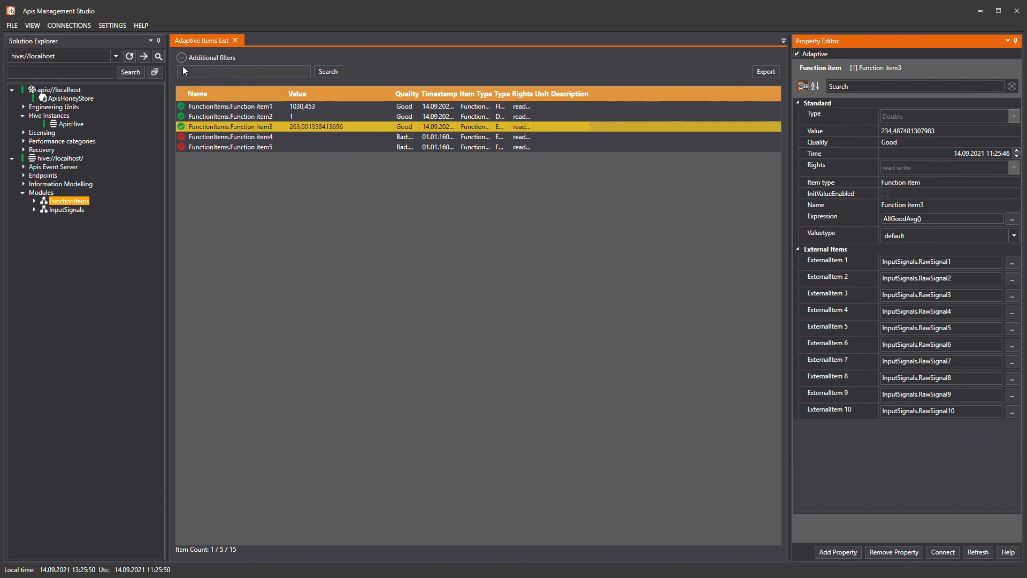
Open the help documentation, search it for "Function Item" and open the topic "Item type: Function item".
click(141, 25)
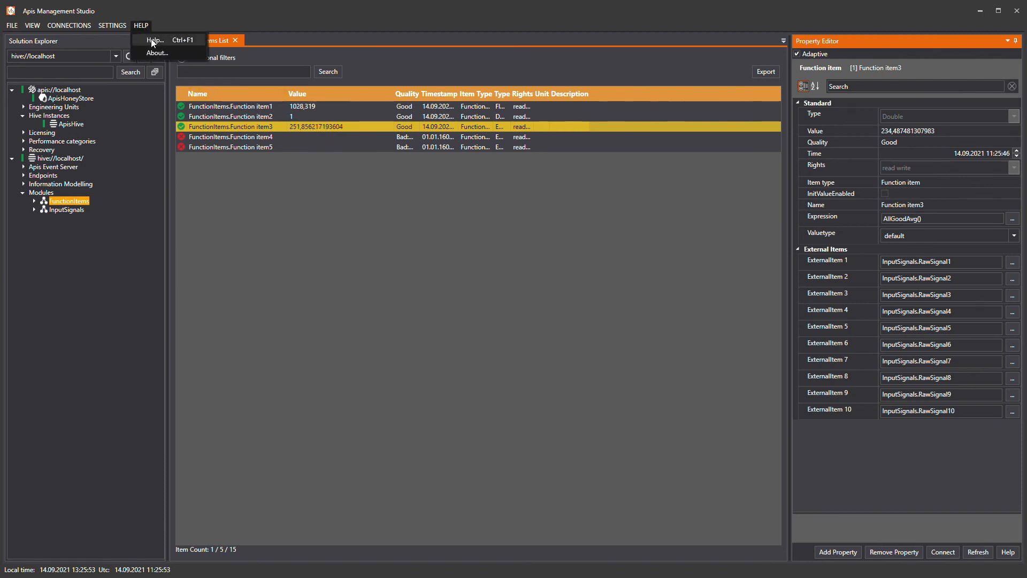
click(151, 39)
click(749, 145)
text(F)
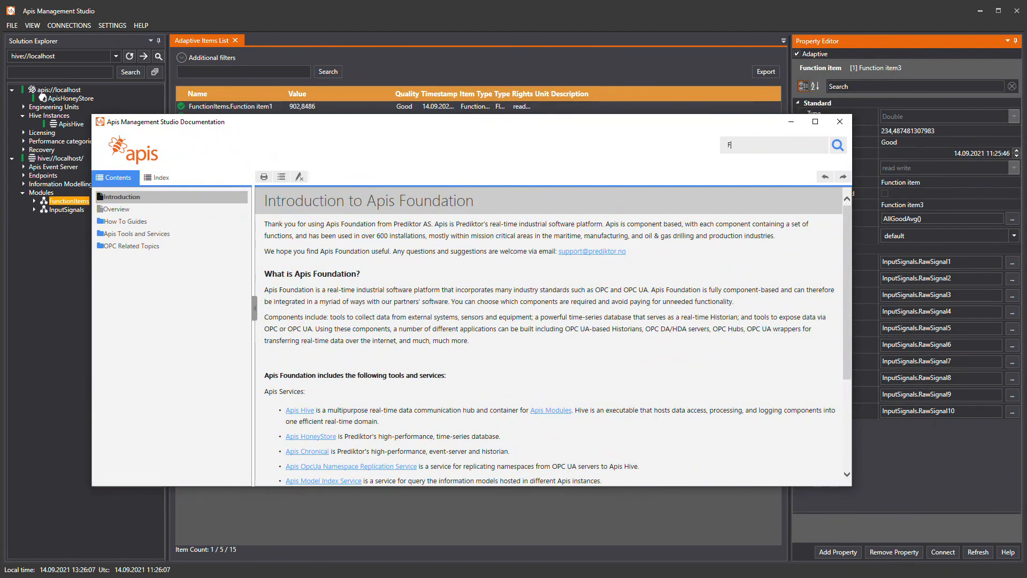
text(unction Item)
key(Return)
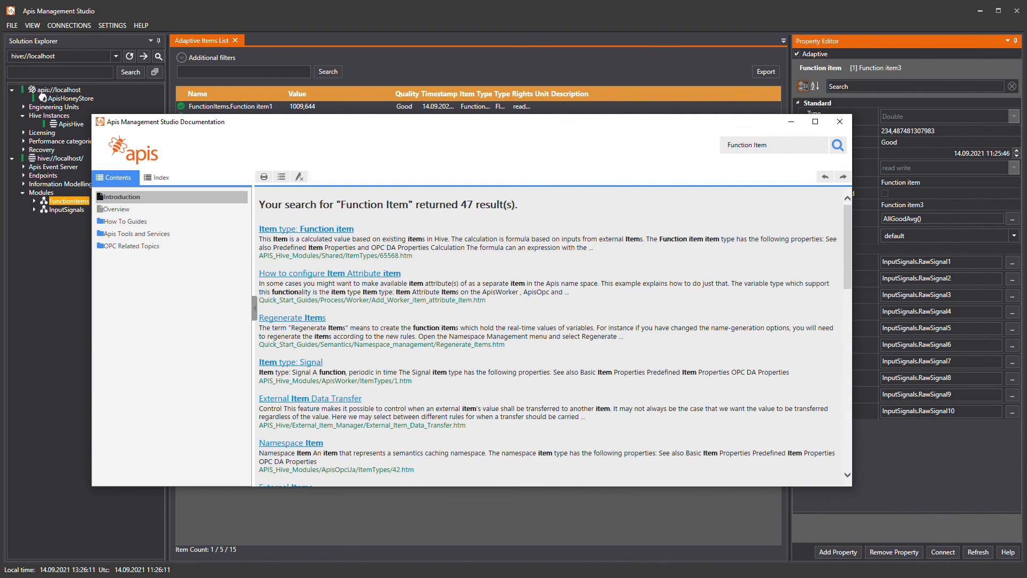
click(306, 228)
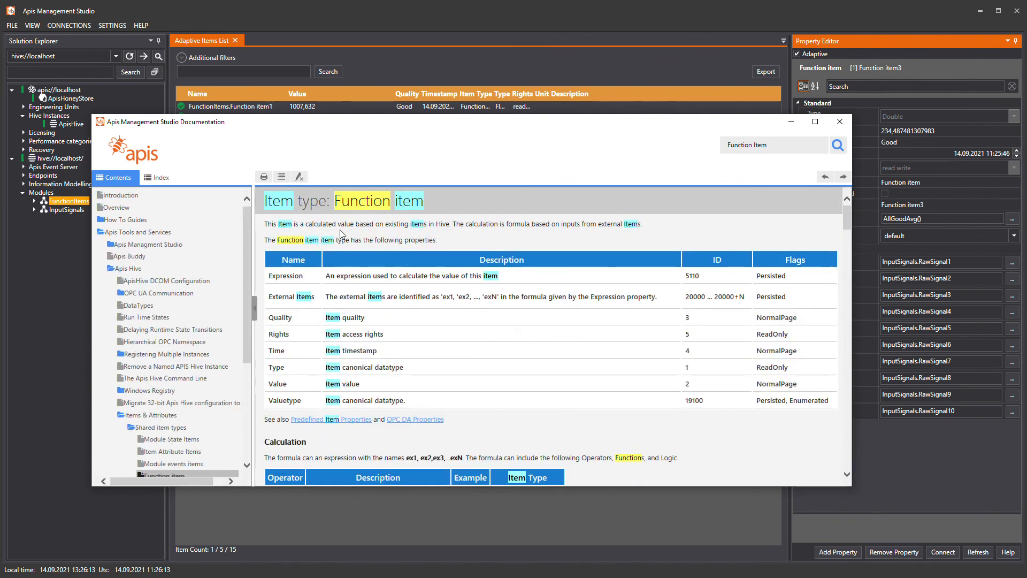
Read through the operators and functions in the Function item topic, examine the allgoodavg entry and close the documentation.
scroll(448, 330, down, 3)
scroll(447, 329, down, 3)
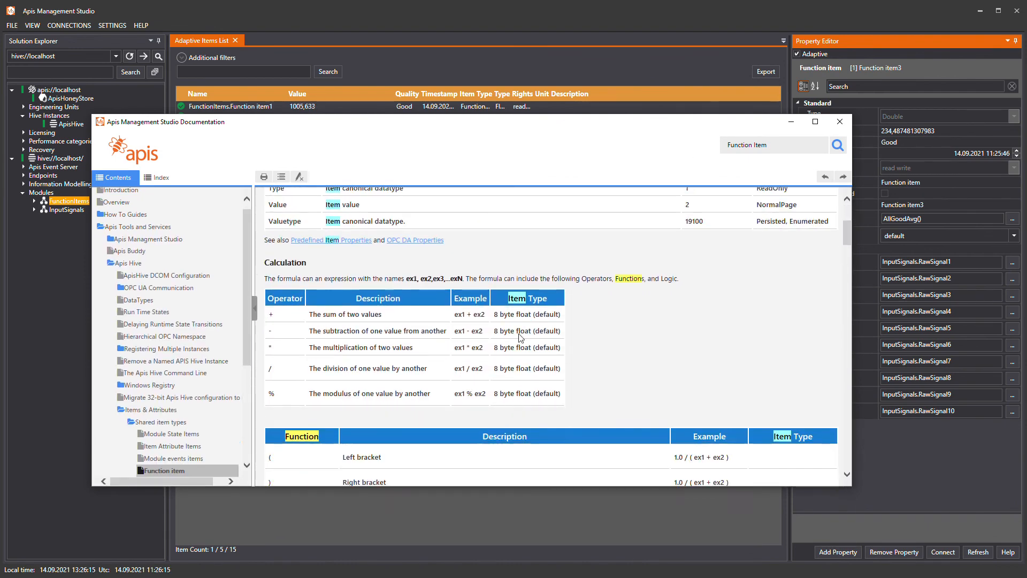
scroll(616, 333, down, 2)
scroll(618, 334, down, 5)
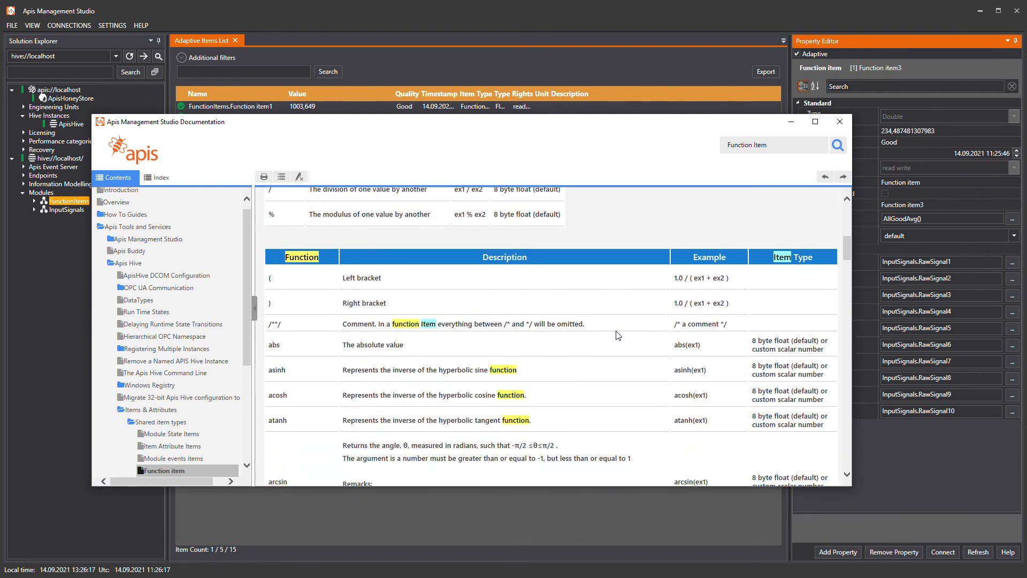
scroll(617, 336, down, 3)
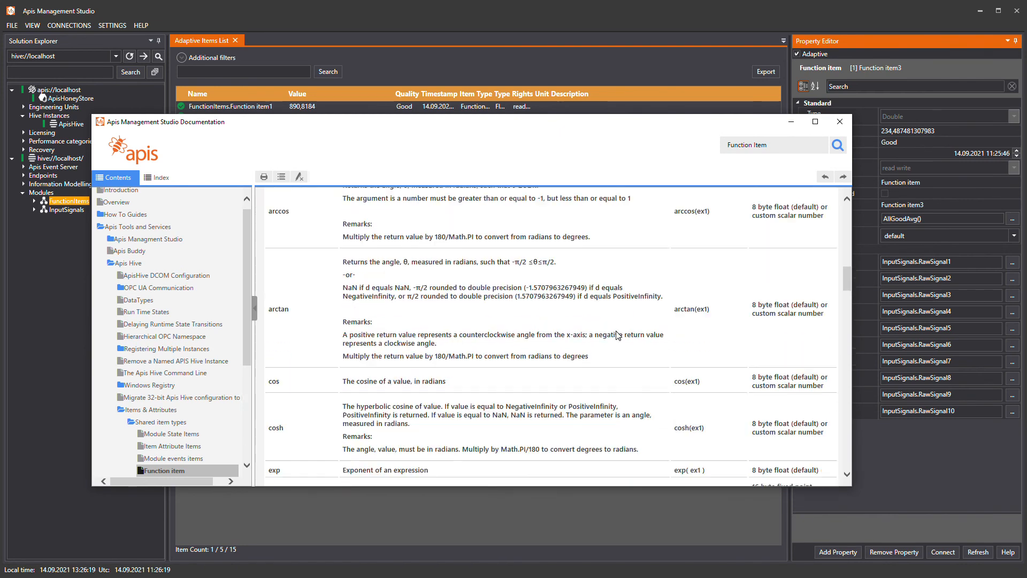
scroll(551, 378, down, 2)
scroll(551, 378, down, 4)
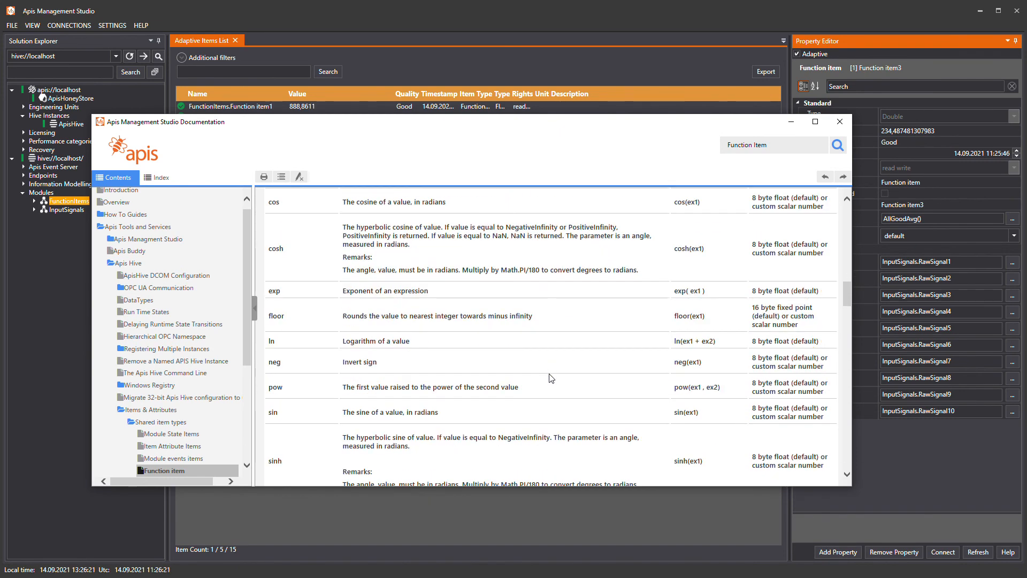
scroll(551, 377, down, 4)
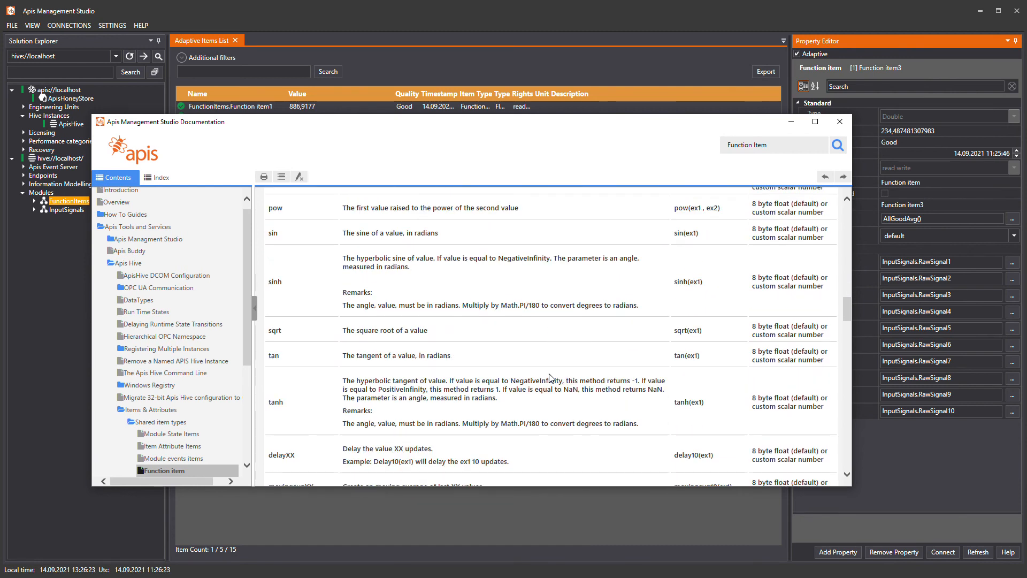
scroll(551, 377, down, 2)
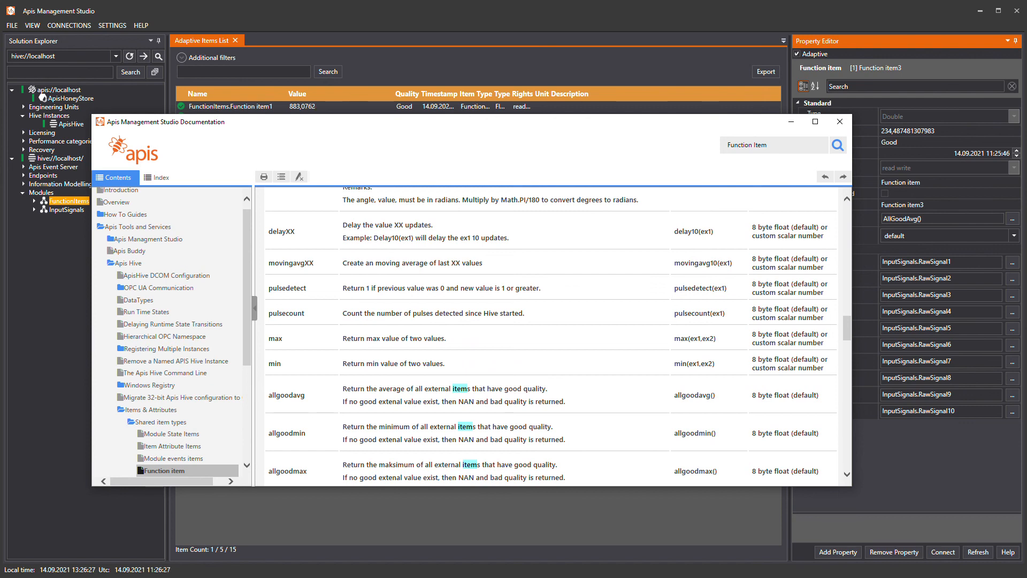
drag(269, 395, 823, 403)
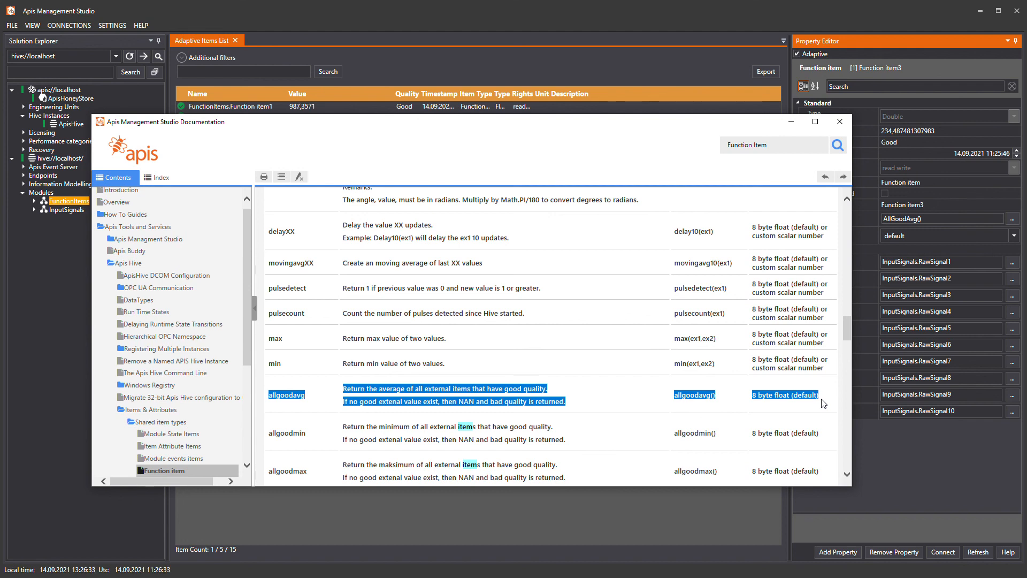
click(822, 403)
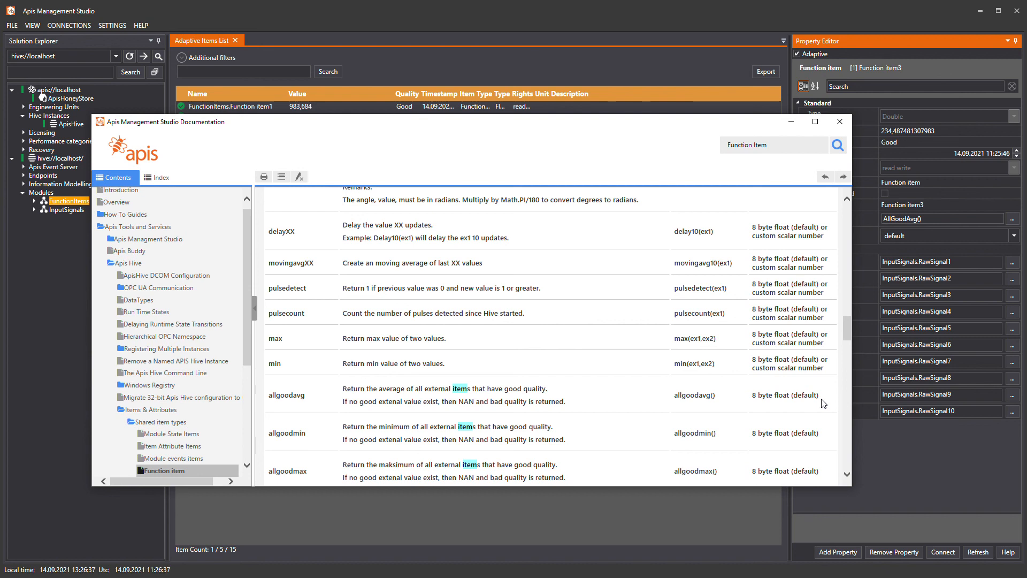
click(840, 122)
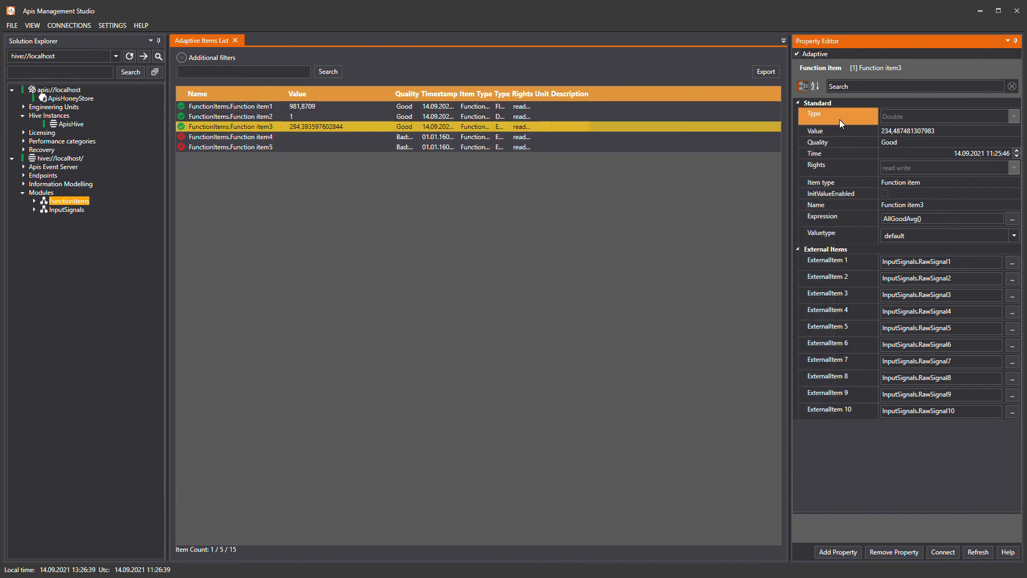
Open the expression editor for Function item4 and add FunctionItems.Function item1, item2 and item3 as variables.
click(282, 137)
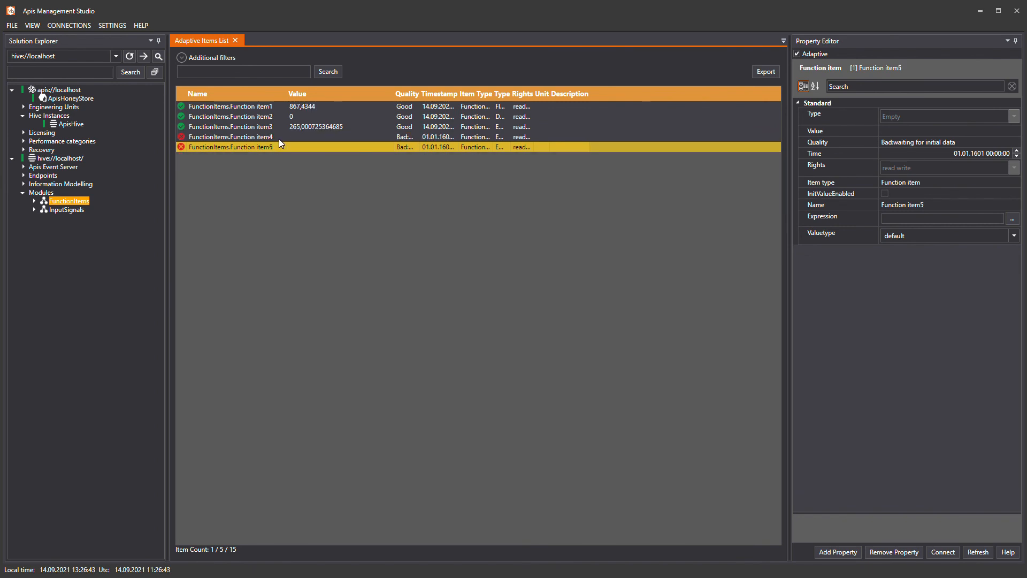
click(1012, 219)
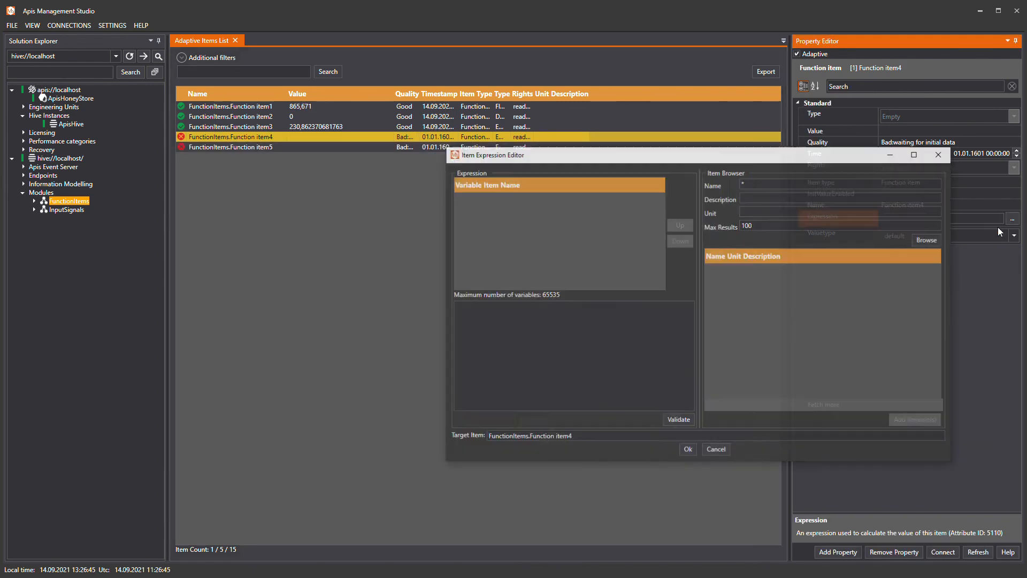
click(925, 239)
click(789, 269)
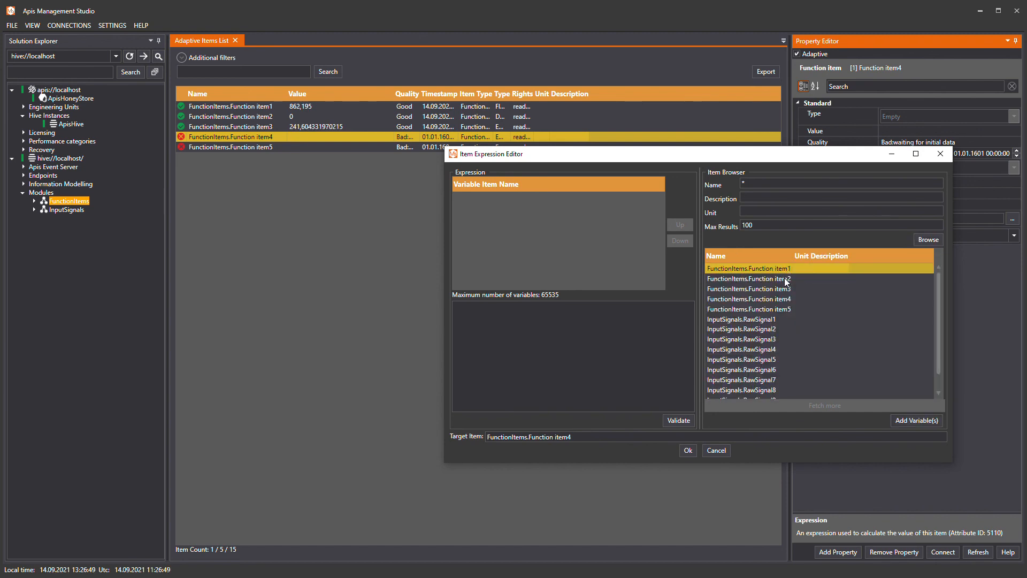
ctrl+click(786, 279)
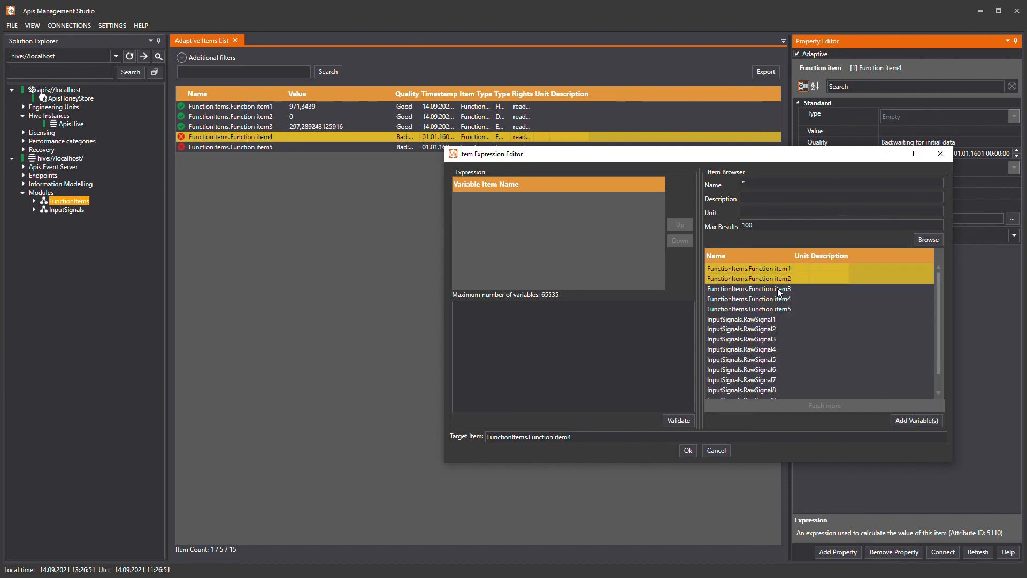
ctrl+click(777, 288)
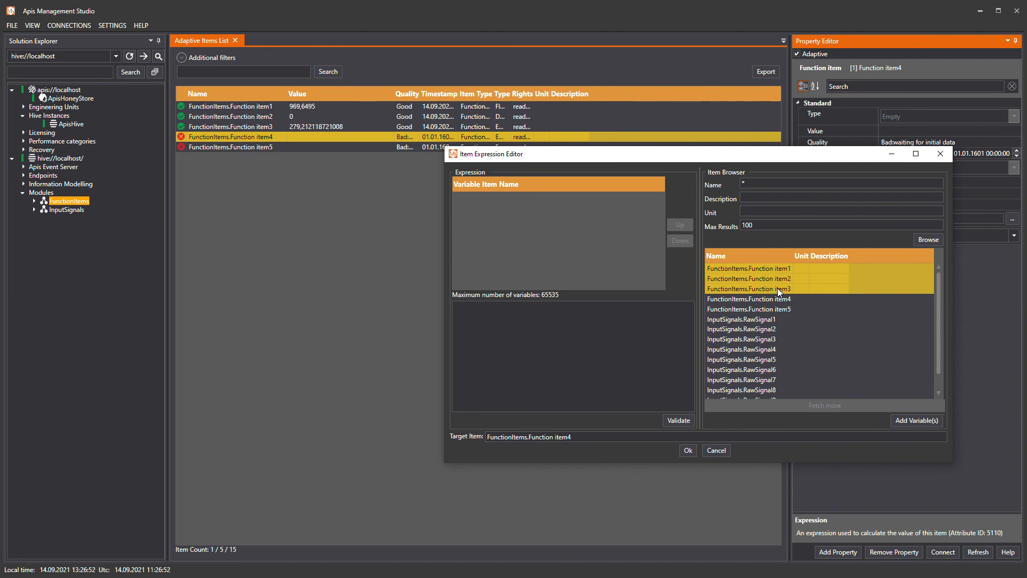
click(910, 421)
Enter the expression ex1 + (ex2 * ex3), validate and accept it, and apply the change to Function item4.
text(e)
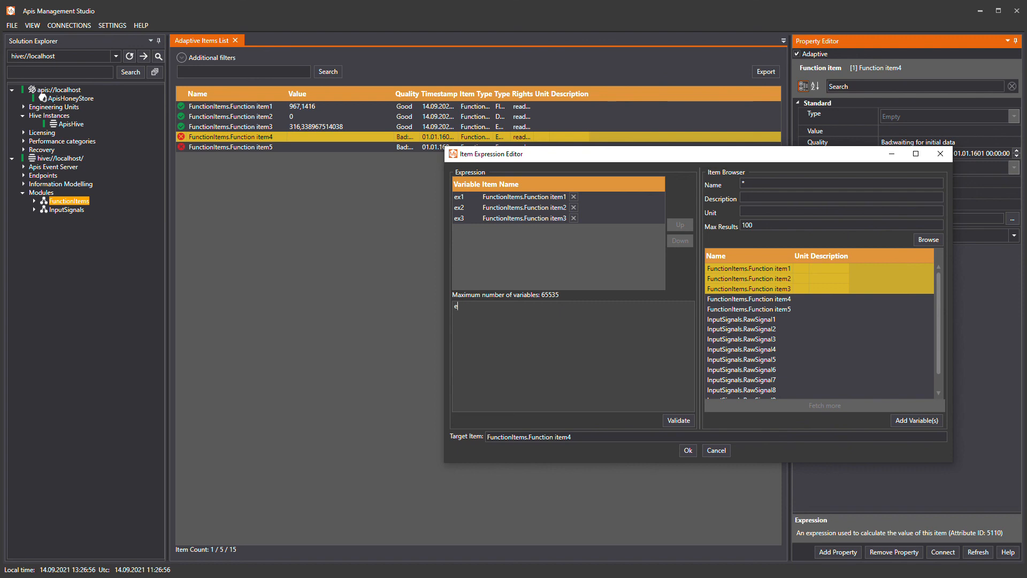
text(x1 + (ex2 * ex3))
click(681, 425)
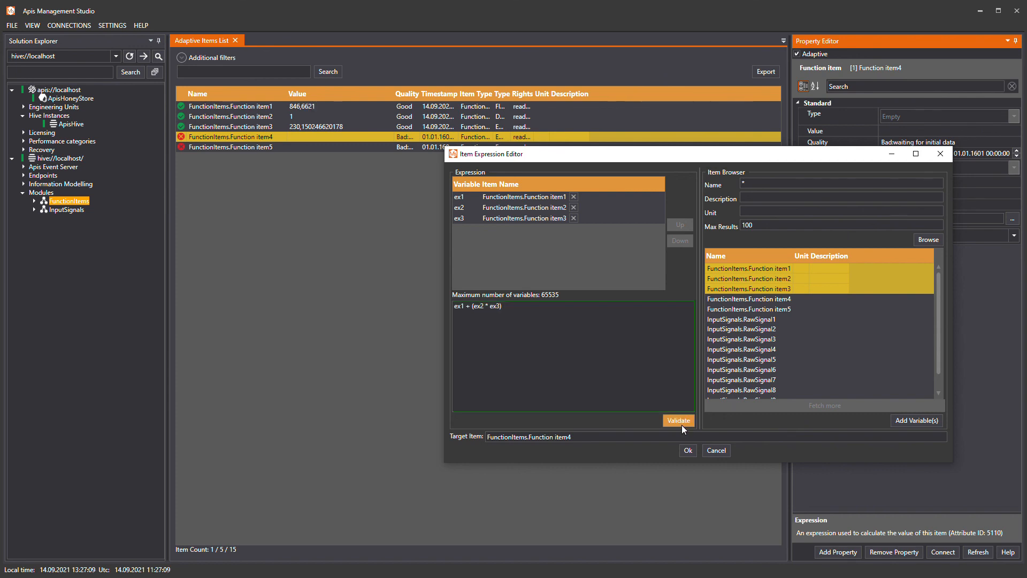
click(685, 451)
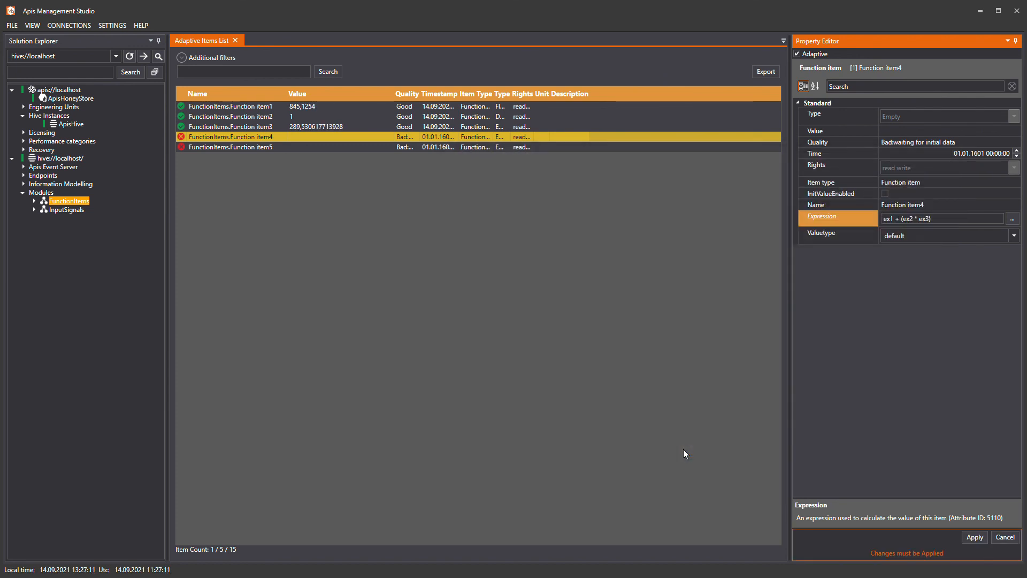
click(971, 536)
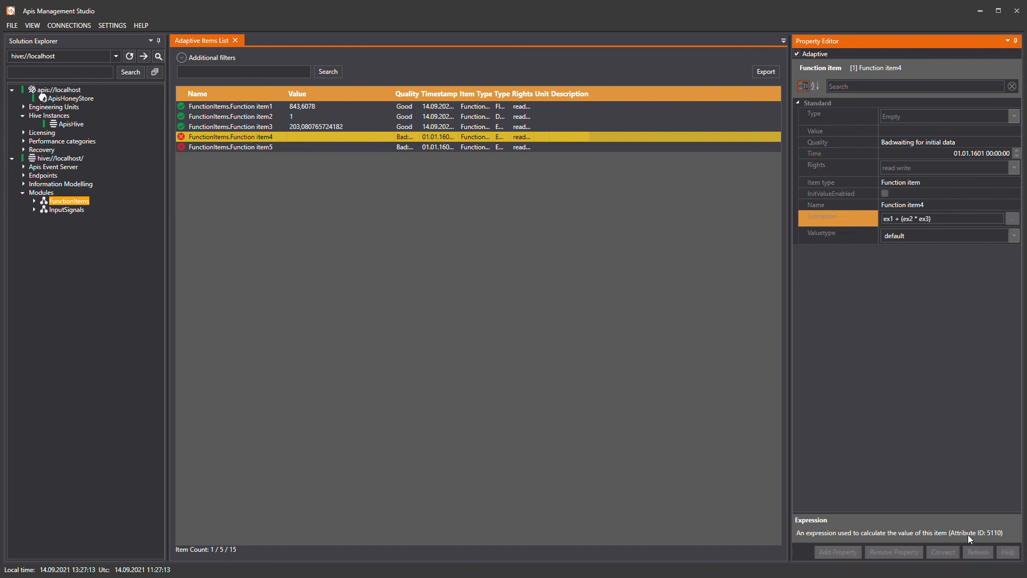